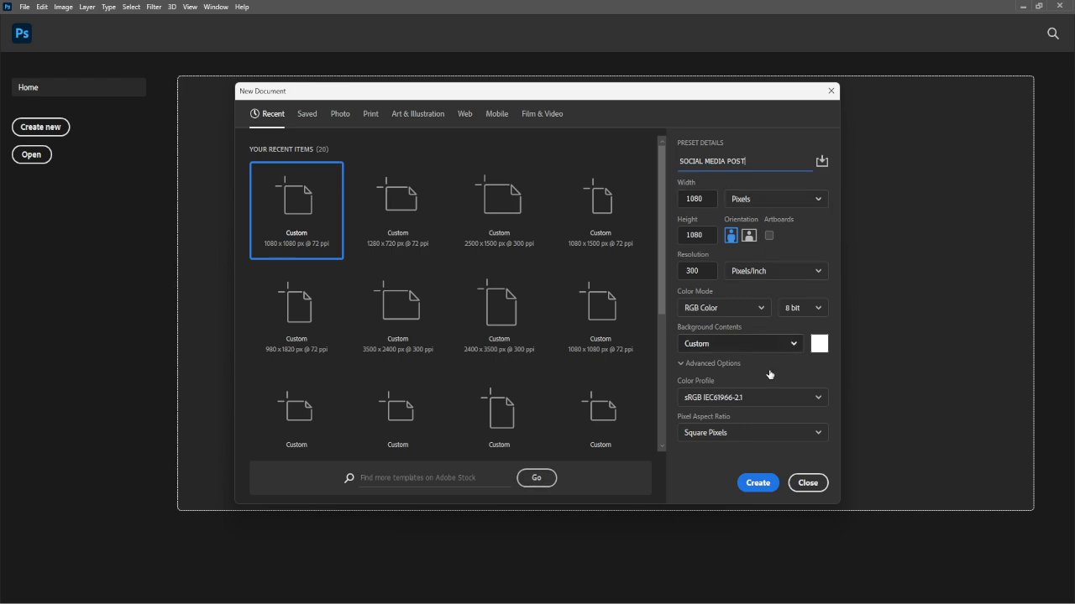
# Create the 1080 x 1080 px SOCIAL MEDIA POST document at 300 ppi and draw a closed wave shape across its lower third with the Pen tool
pyautogui.click(757, 482)
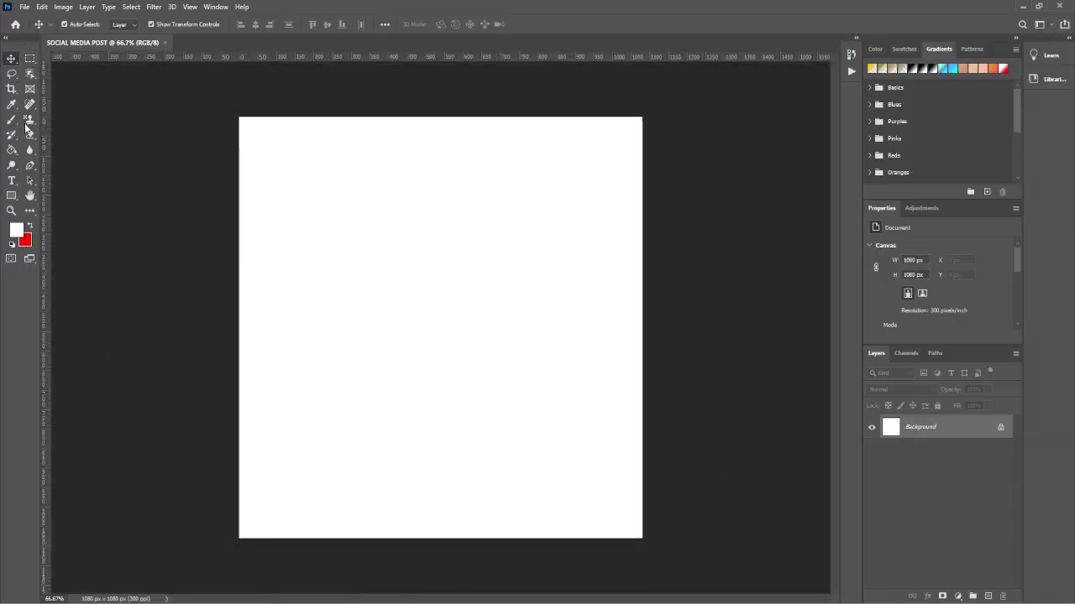
pyautogui.click(30, 167)
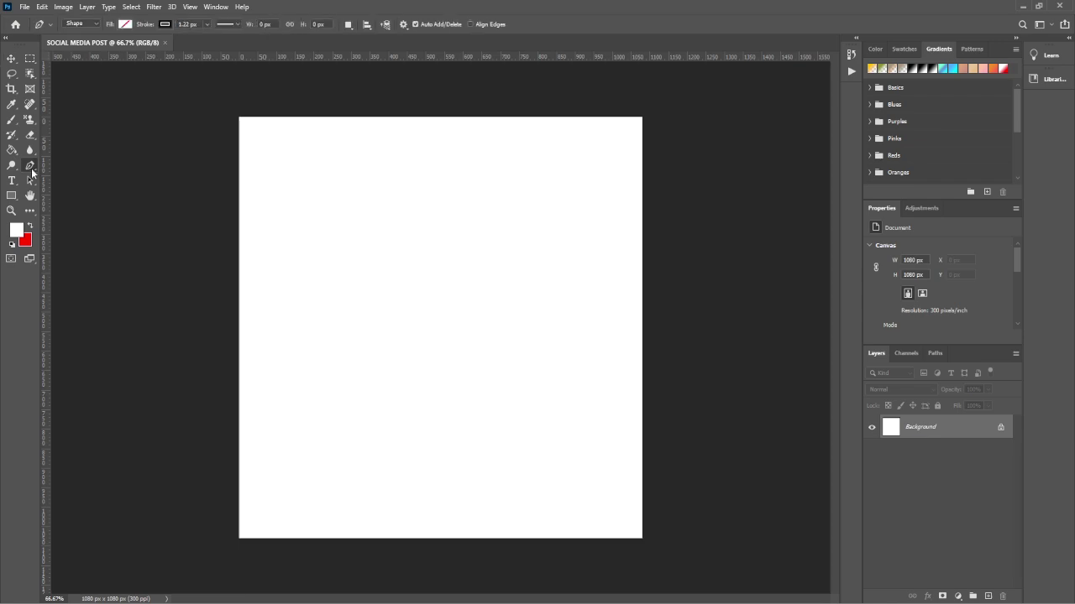
pyautogui.click(239, 388)
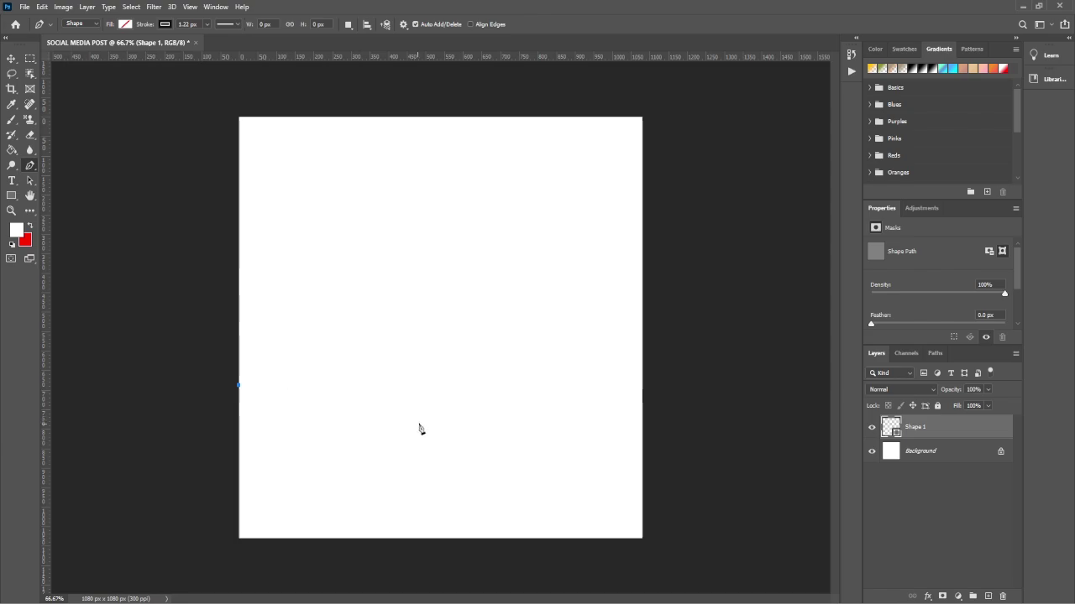
pyautogui.moveTo(439, 415); pyautogui.dragTo(586, 370)
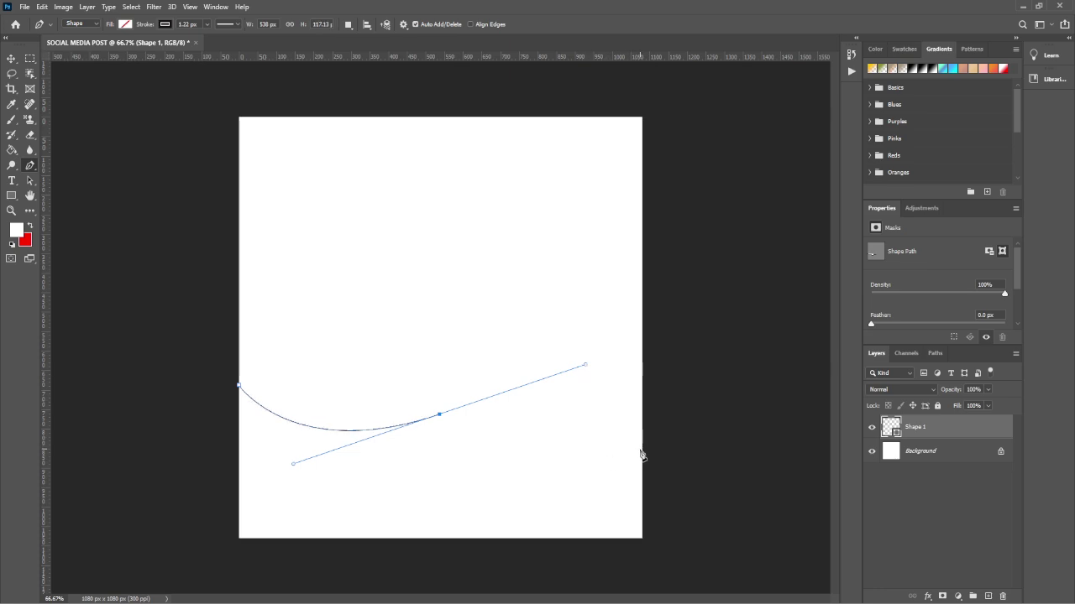
pyautogui.click(643, 452)
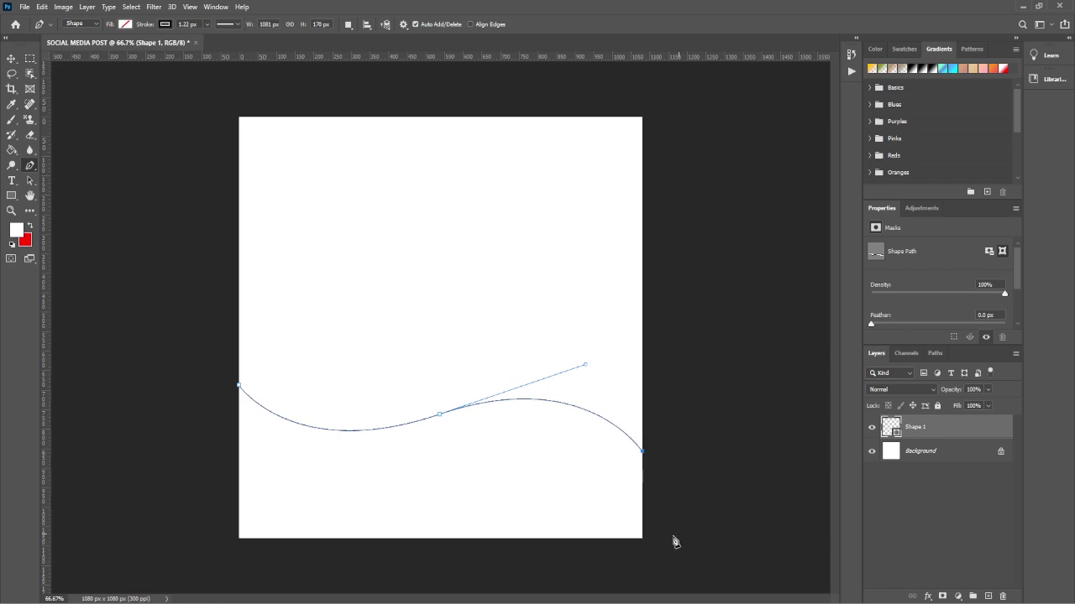
pyautogui.click(644, 538)
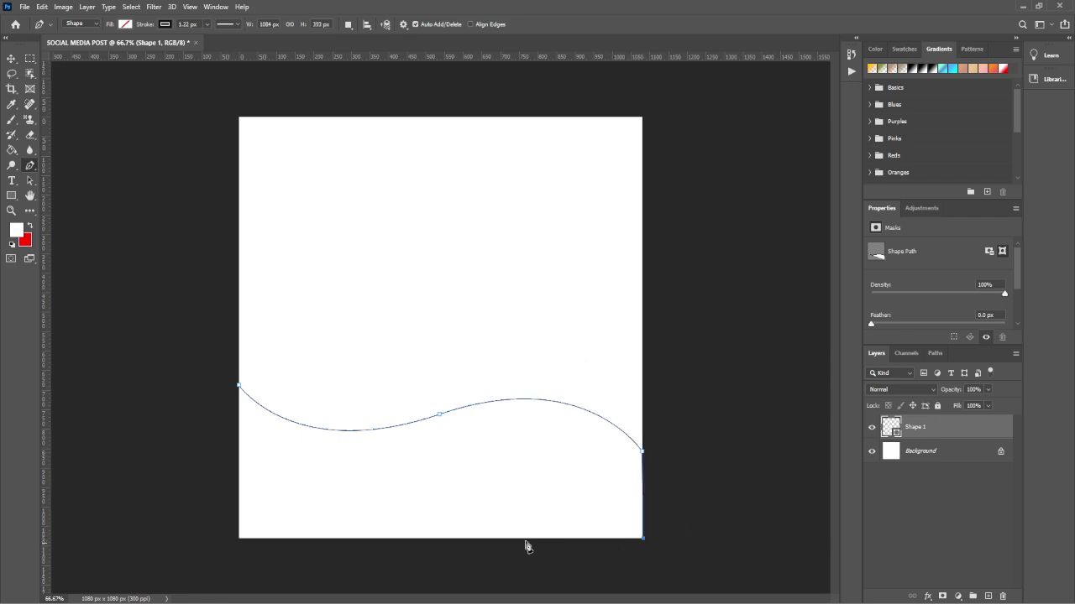
pyautogui.click(239, 539)
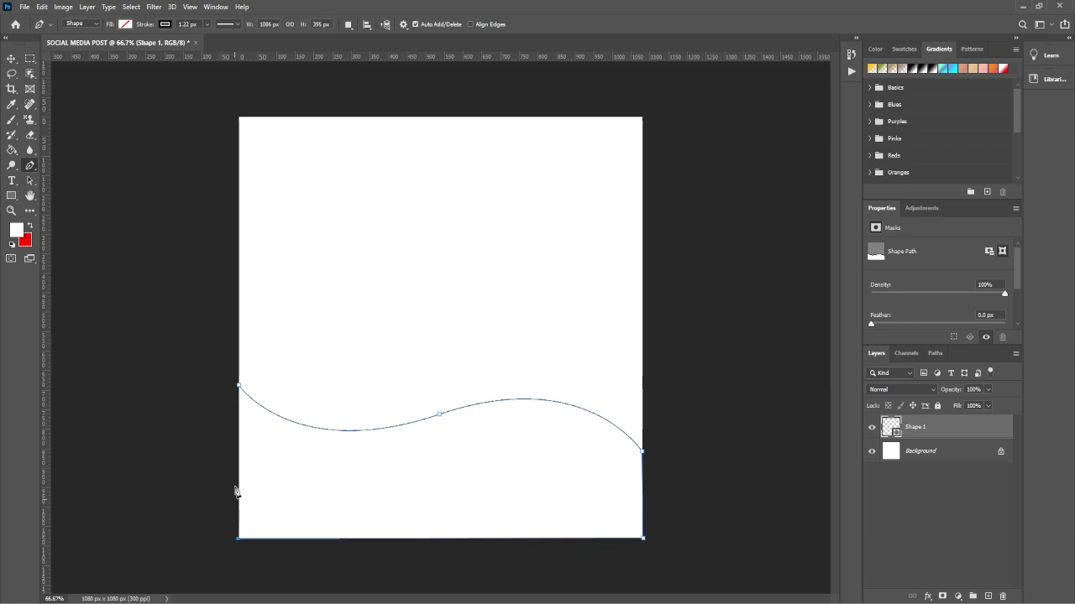
pyautogui.click(238, 387)
# Fill the wave shape with bright yellow #f1ff18 and remove its stroke
pyautogui.click(124, 24)
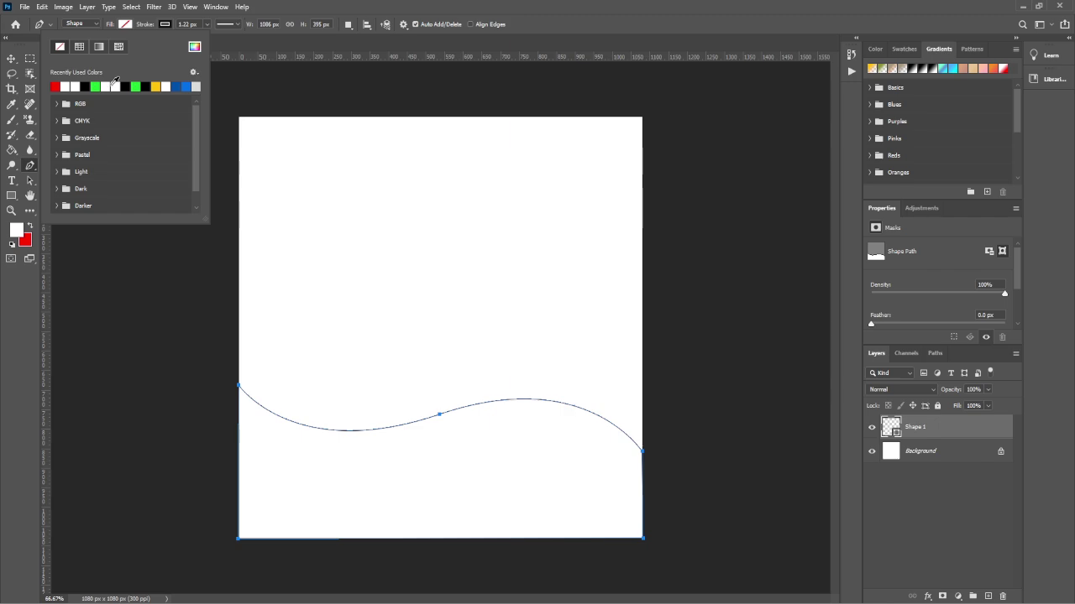
pyautogui.click(195, 47)
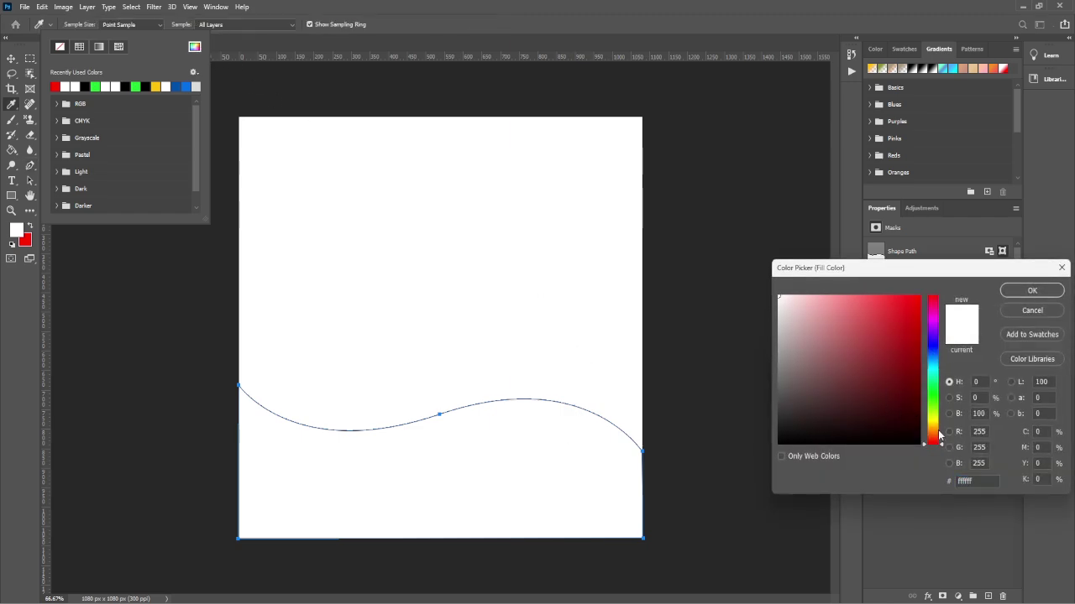
pyautogui.moveTo(933, 428); pyautogui.dragTo(933, 421)
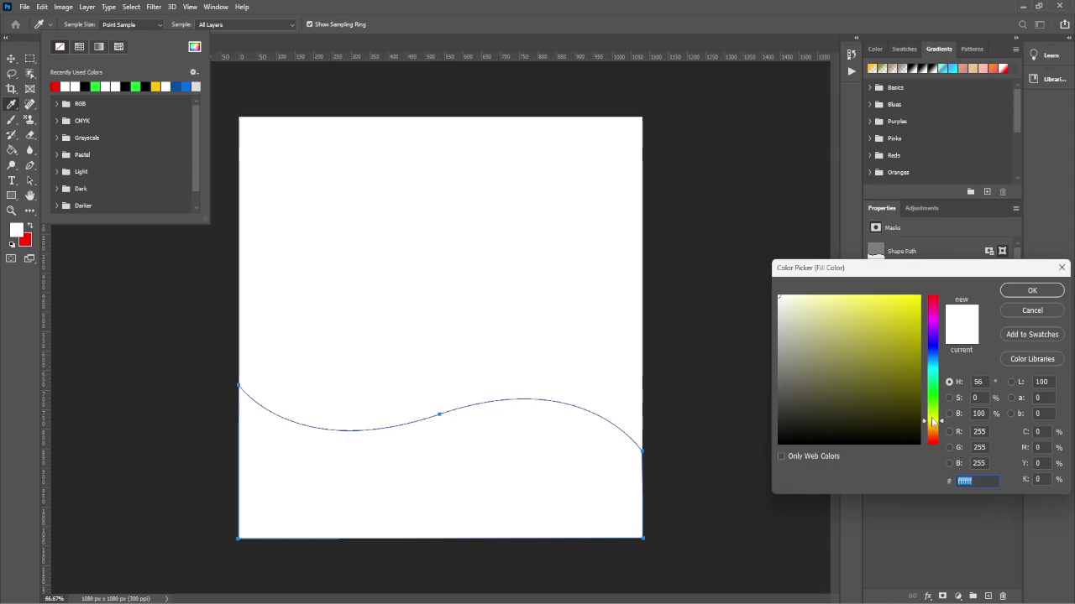
pyautogui.moveTo(877, 313)
pyautogui.mouseDown()
pyautogui.moveTo(890, 287)
pyautogui.moveTo(906, 296)
pyautogui.mouseUp()
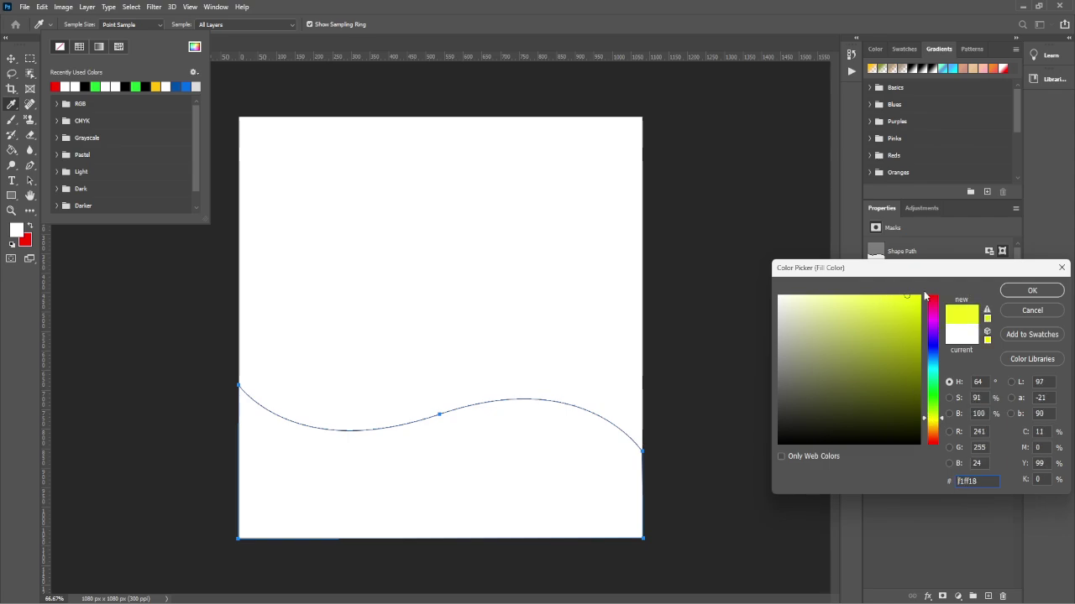
pyautogui.click(1018, 291)
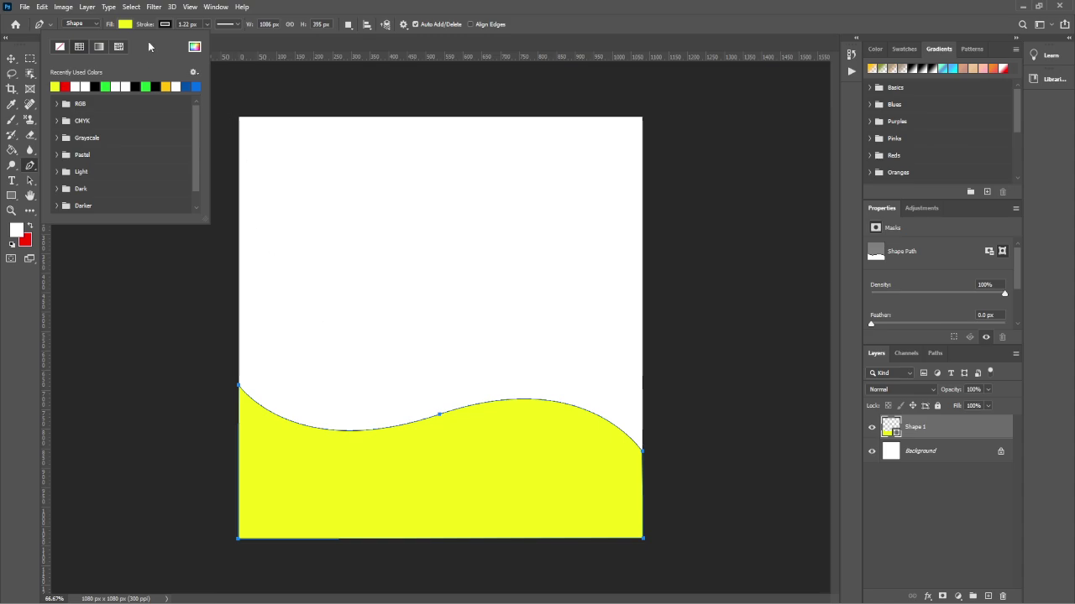
pyautogui.click(167, 24)
pyautogui.click(99, 47)
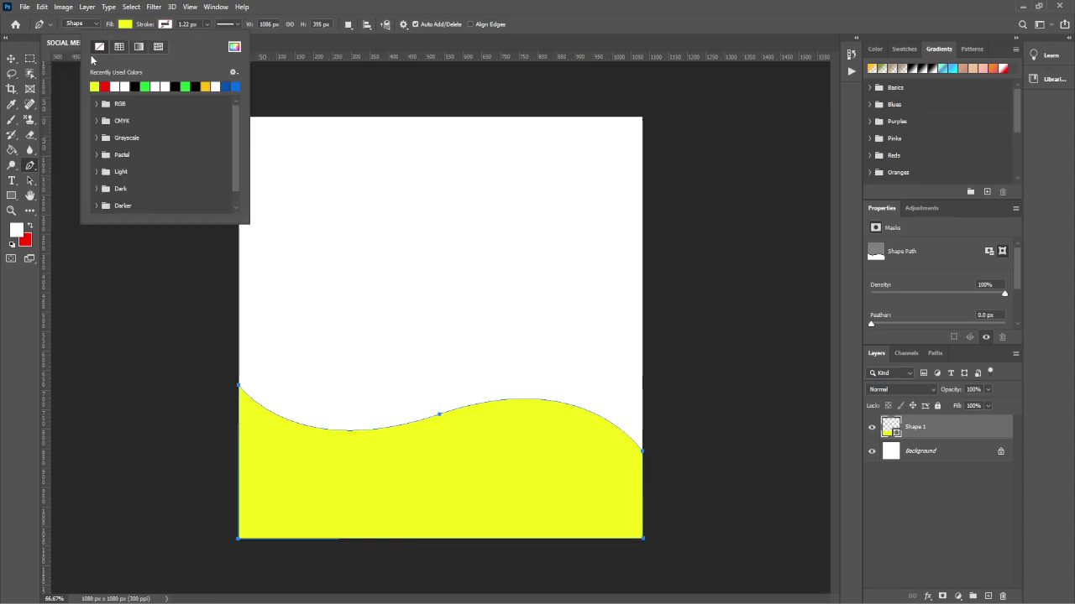
pyautogui.click(12, 59)
pyautogui.click(414, 163)
# Add a linear gradient fill layer directly above the Background, using the dark slate-blue preset from the Blues group at a 90° angle
pyautogui.click(932, 451)
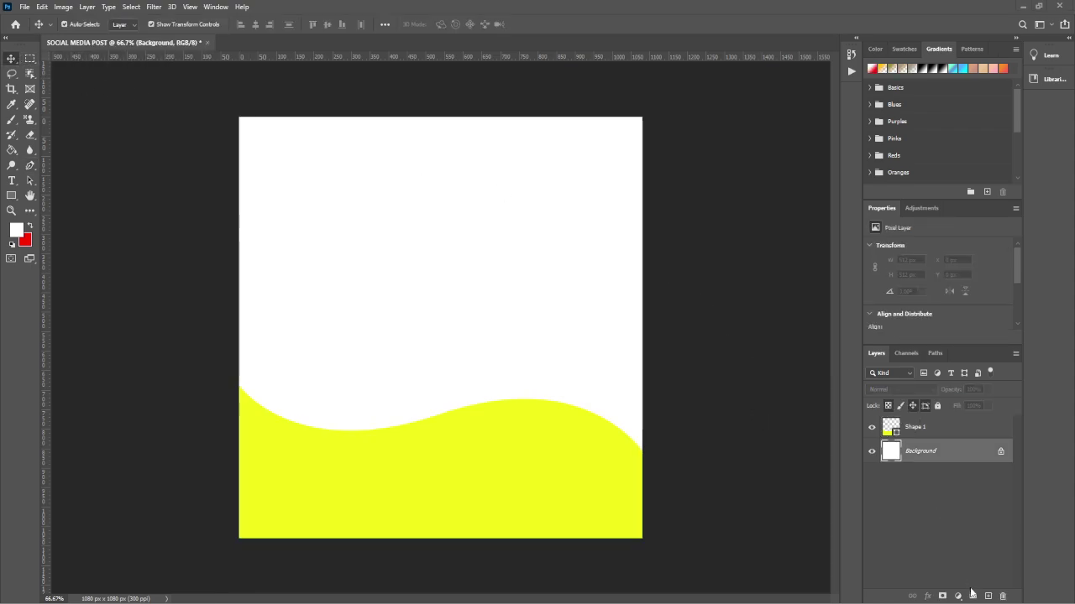
pyautogui.click(958, 595)
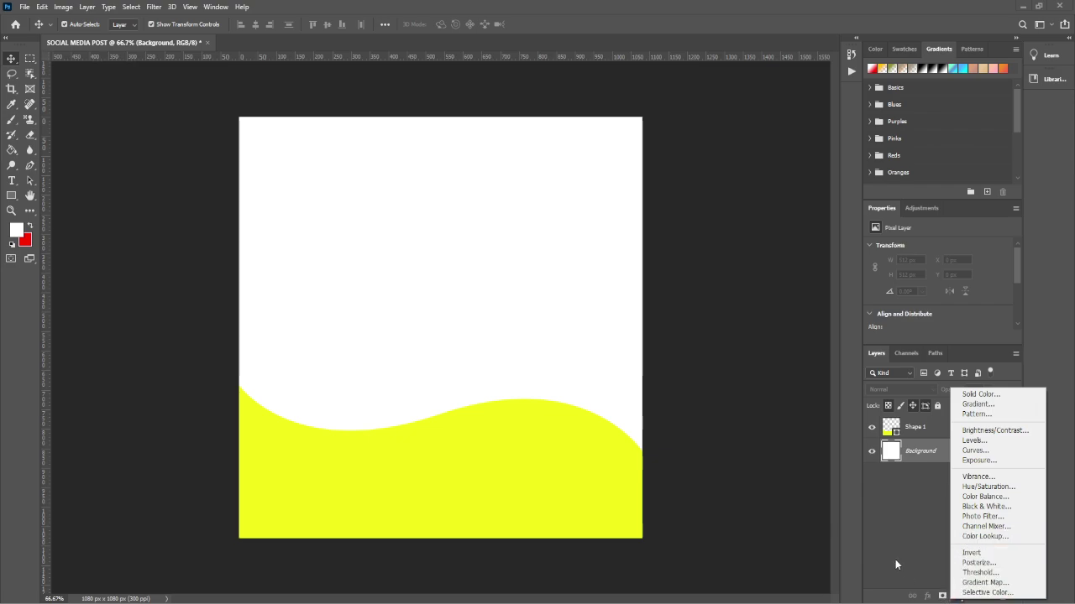
pyautogui.click(977, 404)
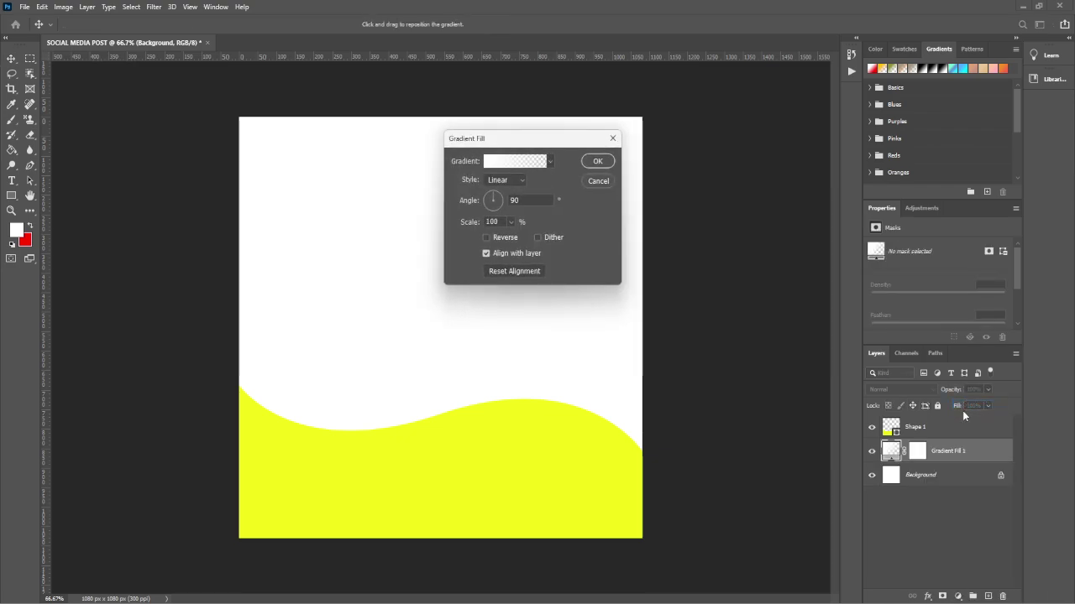
pyautogui.click(550, 161)
pyautogui.scroll(-1, 531, 208)
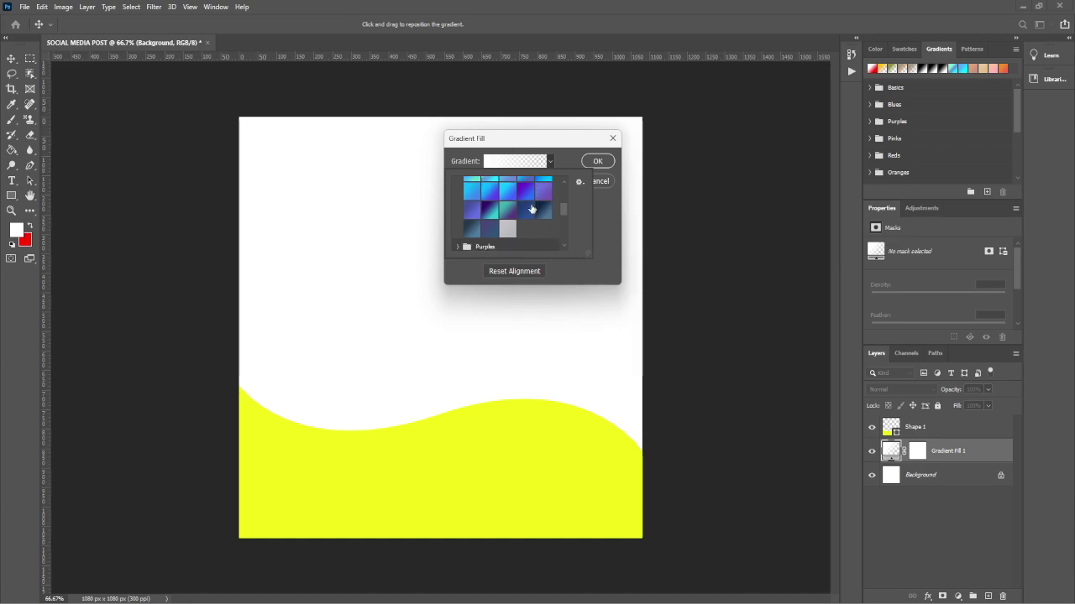
pyautogui.click(471, 229)
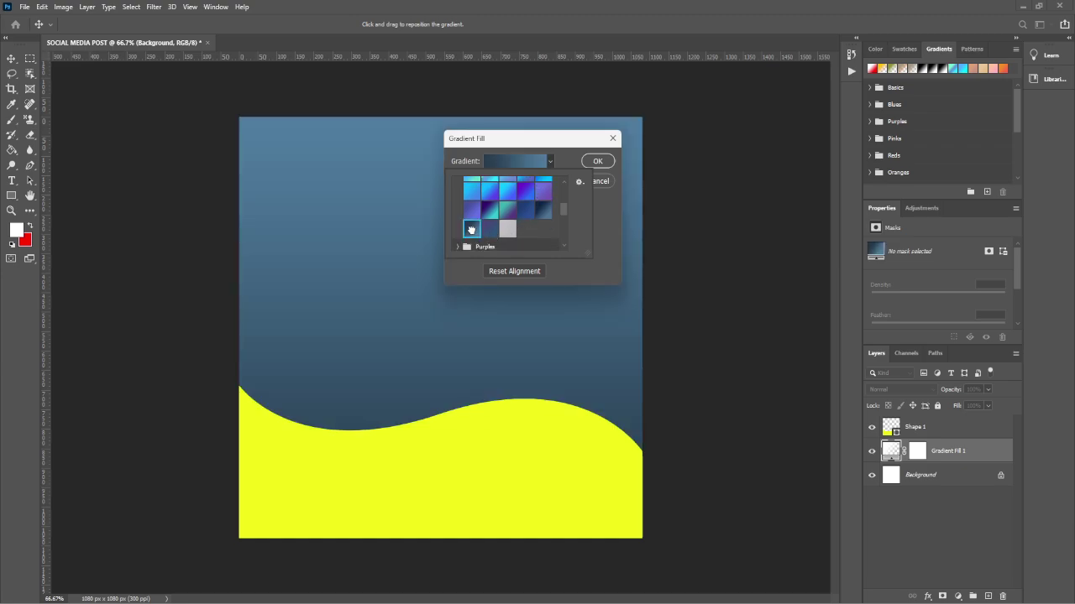
pyautogui.click(610, 162)
pyautogui.click(610, 162)
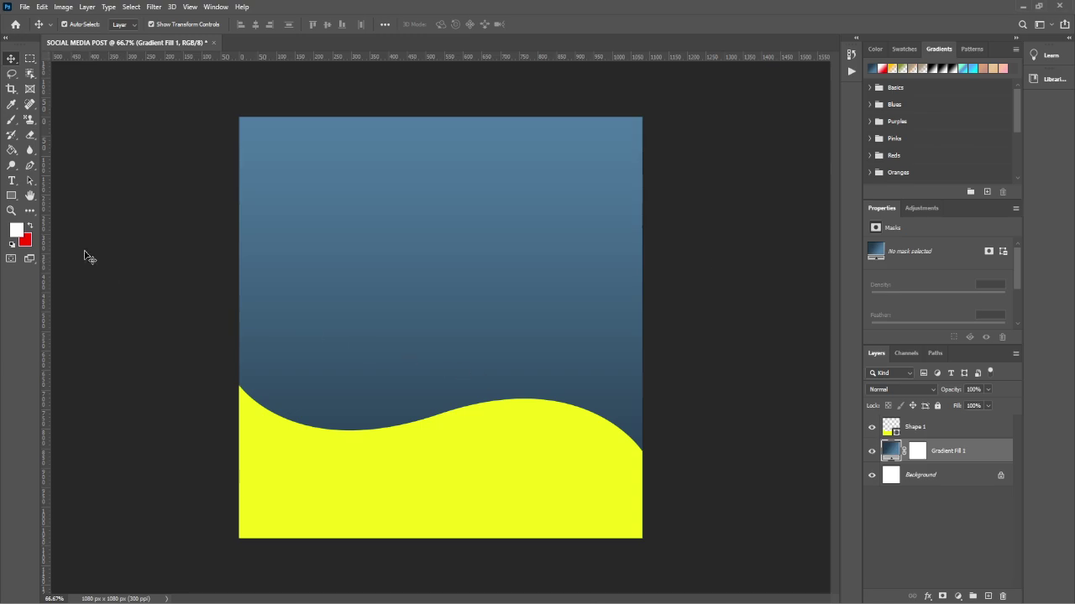
# Draw a rectangle about 275 x 70 px in the lower-left of the yellow wave and set its stroke width to 3 px
pyautogui.click(10, 196)
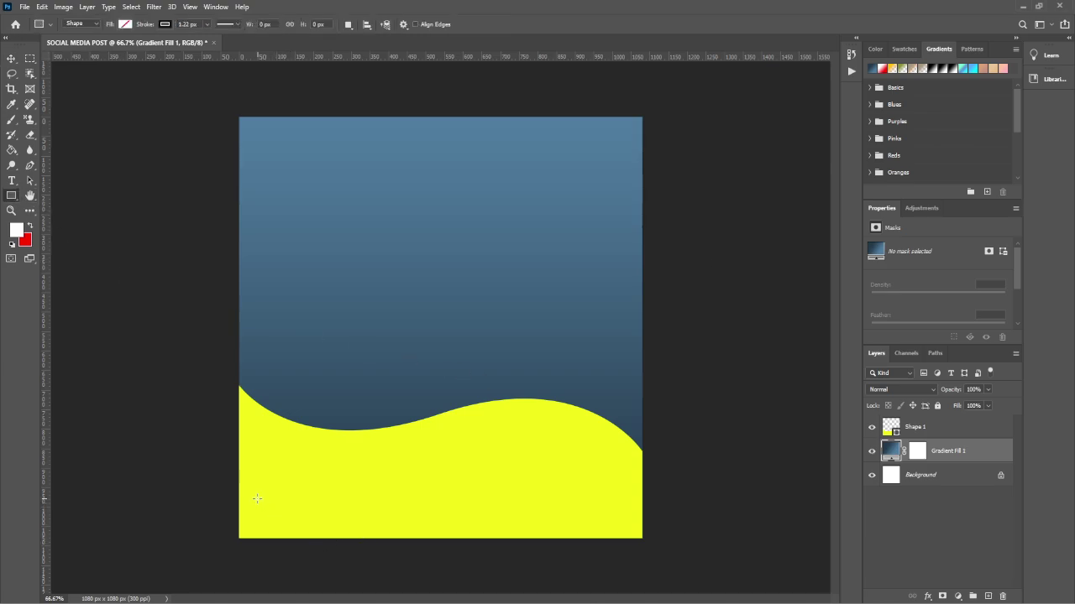
pyautogui.moveTo(254, 497); pyautogui.dragTo(355, 522)
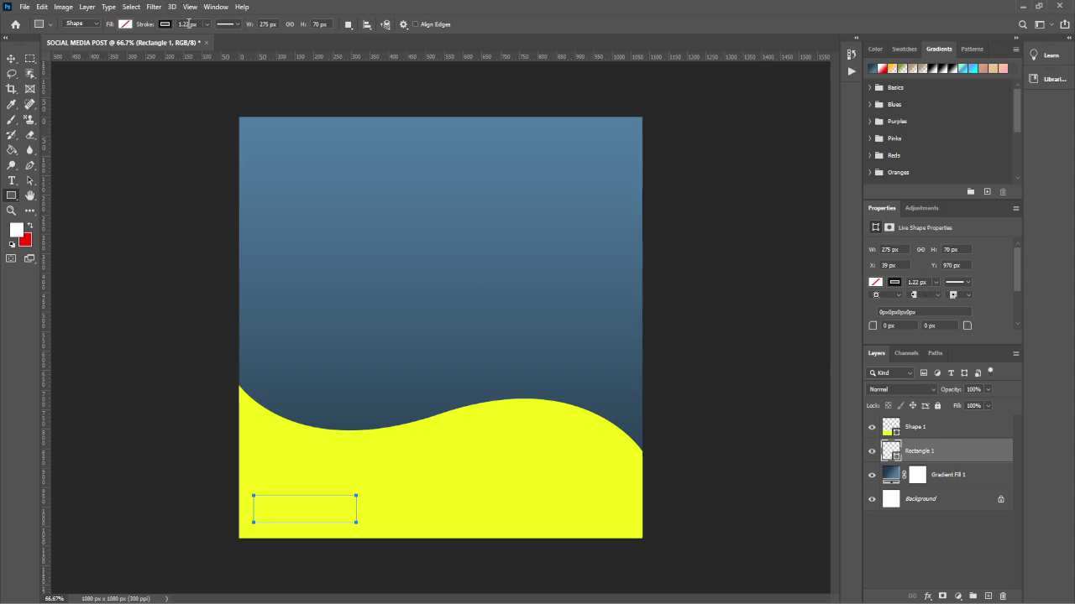
pyautogui.write('3')
pyautogui.press('Return')
# Round all four corners of the rectangle with a 30 px radius
pyautogui.scroll(-1, 967, 310)
pyautogui.scroll(-2, 922, 312)
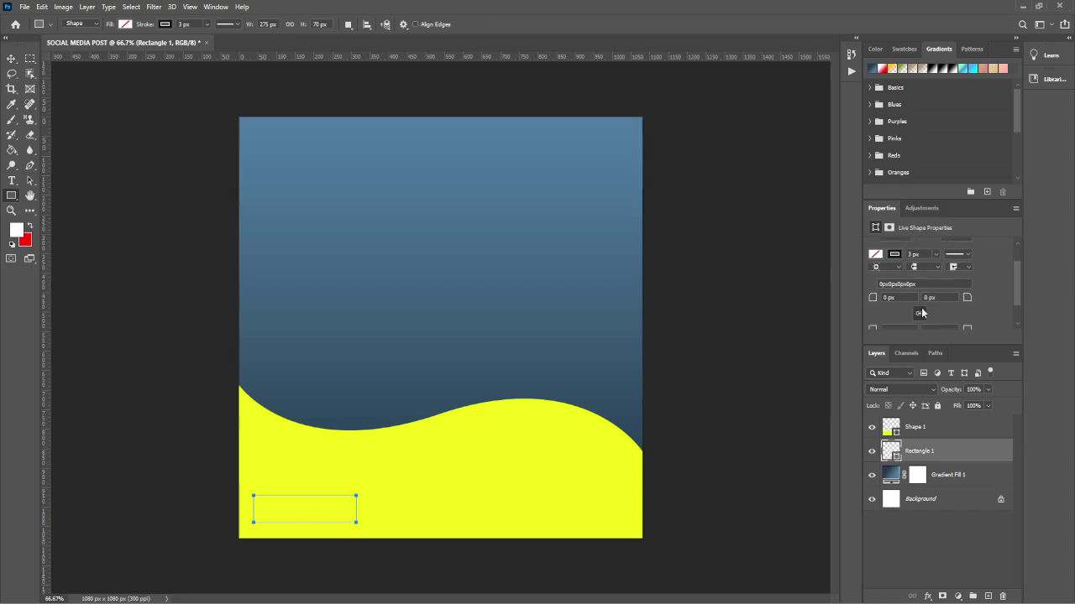
pyautogui.scroll(-1, 902, 308)
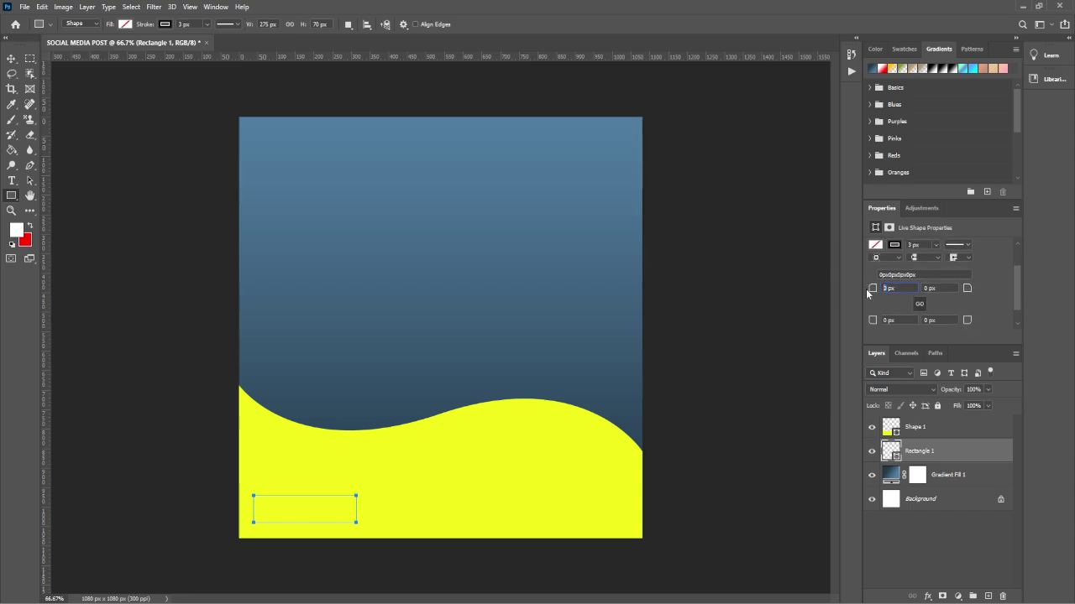
pyautogui.press('Return')
pyautogui.write('30')
pyautogui.press('Return')
# Move the rounded rectangle's layer above the yellow wave layer and deselect it
pyautogui.click(11, 62)
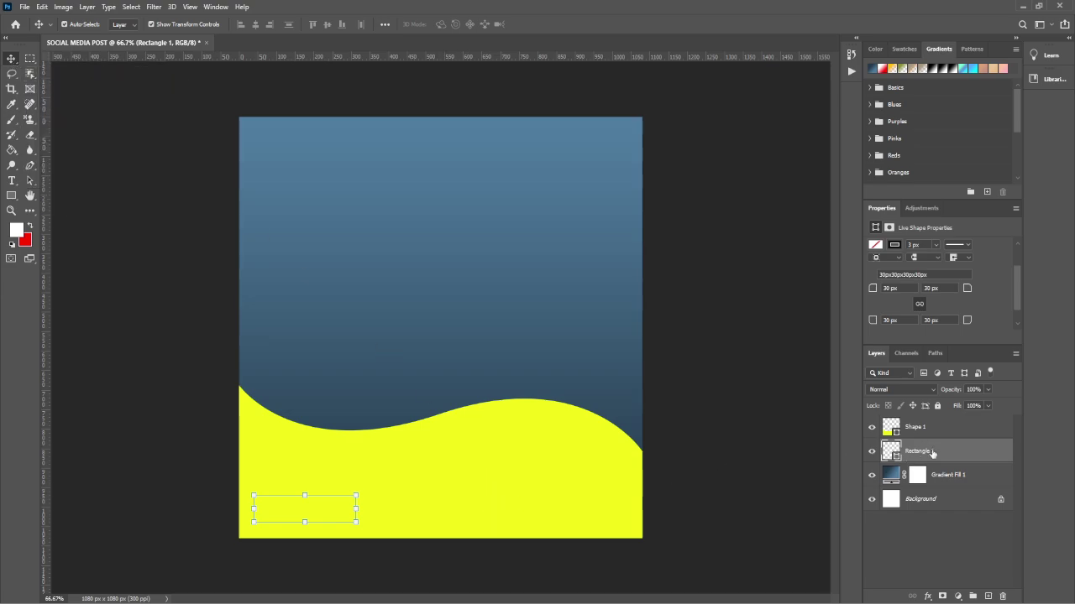
pyautogui.click(672, 412)
pyautogui.moveTo(951, 457); pyautogui.dragTo(944, 425)
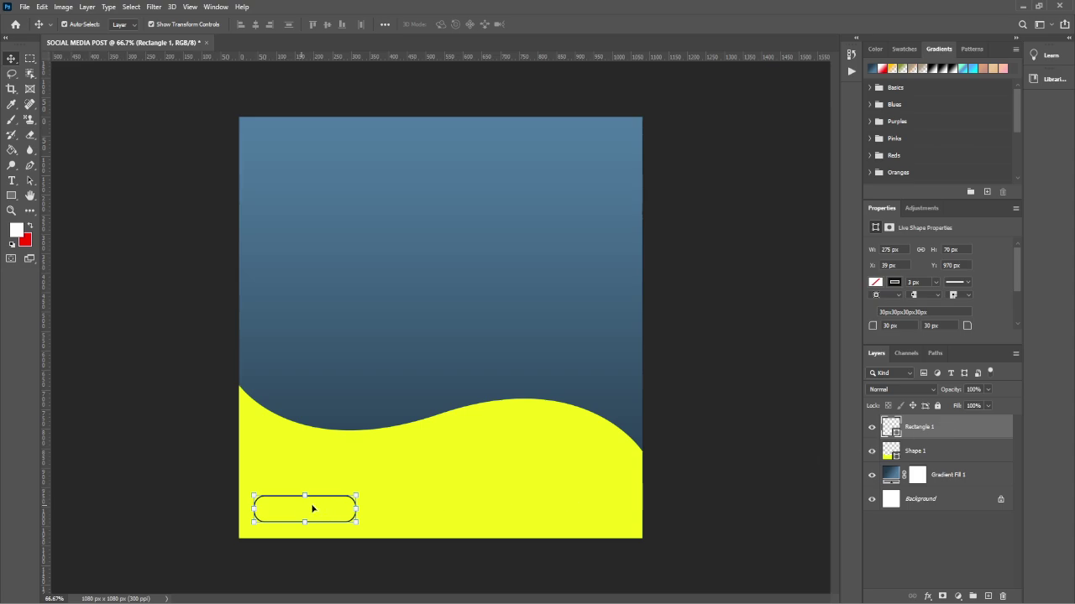
pyautogui.click(757, 432)
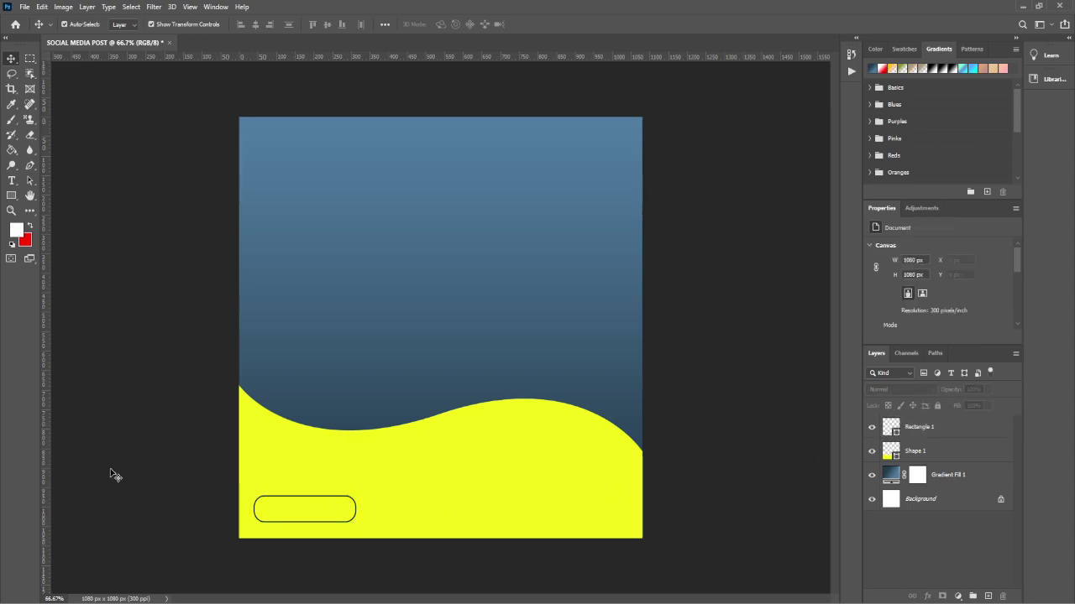
# Add the text "shop now" on the yellow wave, beside the rounded rectangle
pyautogui.press('t')
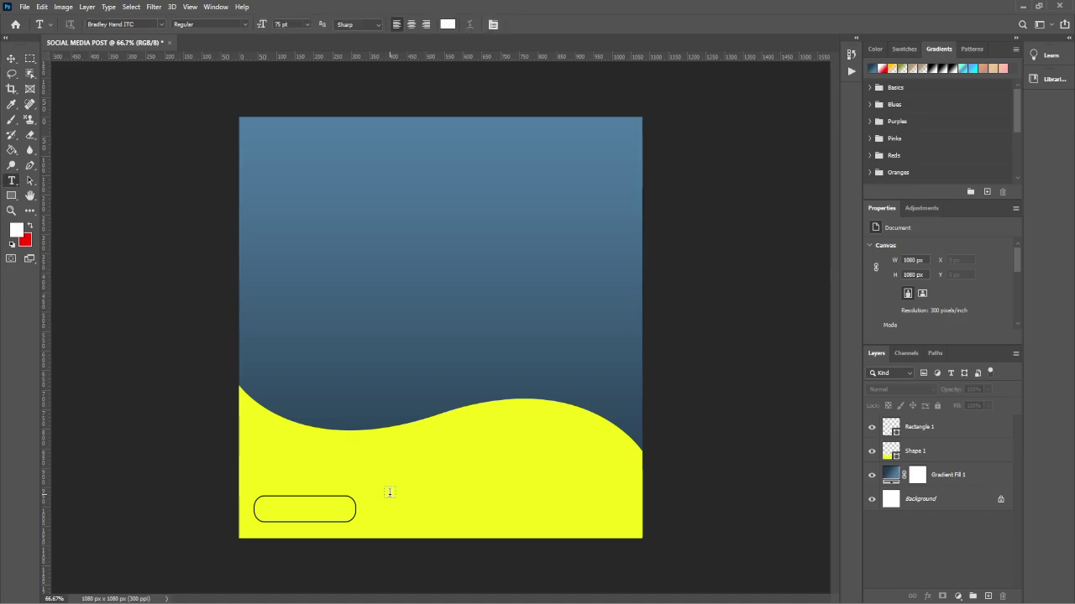
pyautogui.click(388, 499)
pyautogui.write('shop')
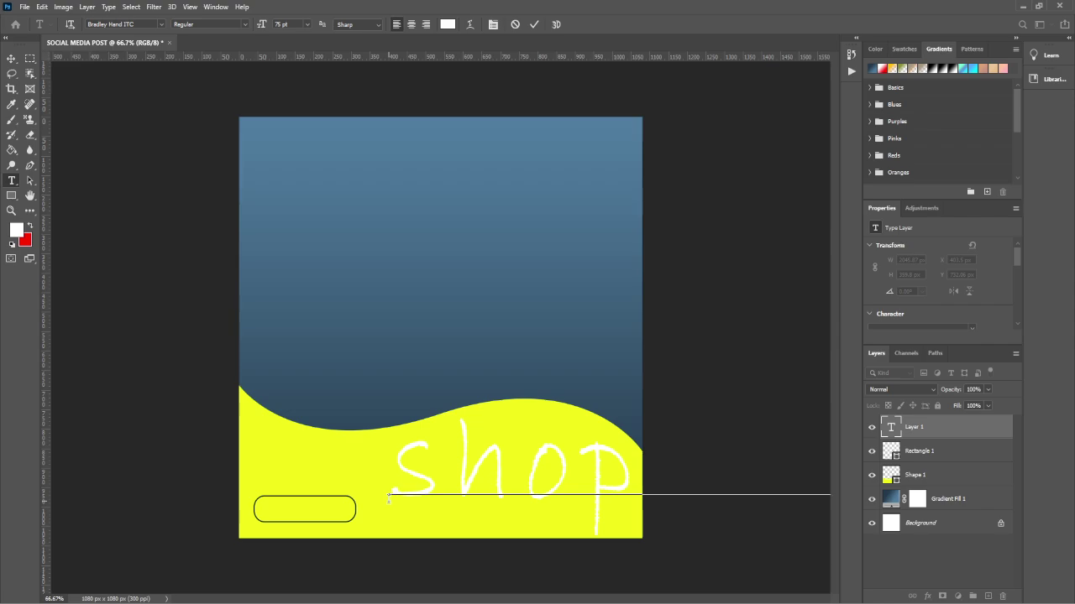
pyautogui.click(11, 58)
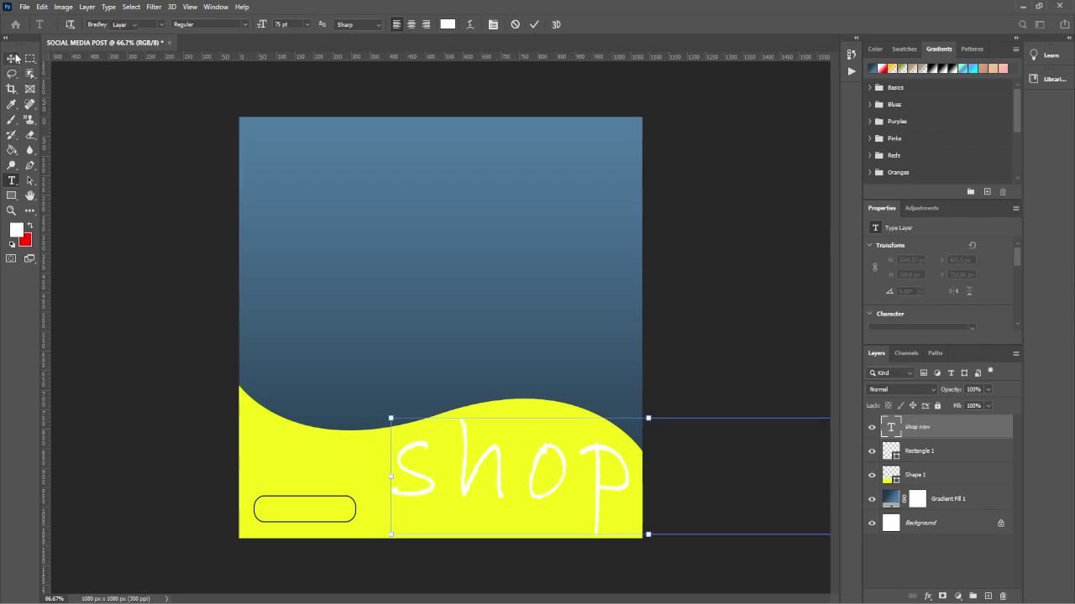
# Scale the "shop now" text down to about 19% and place it overlapping the right half of the rounded rectangle
pyautogui.moveTo(389, 416); pyautogui.dragTo(225, 308)
pyautogui.moveTo(768, 419); pyautogui.dragTo(402, 511)
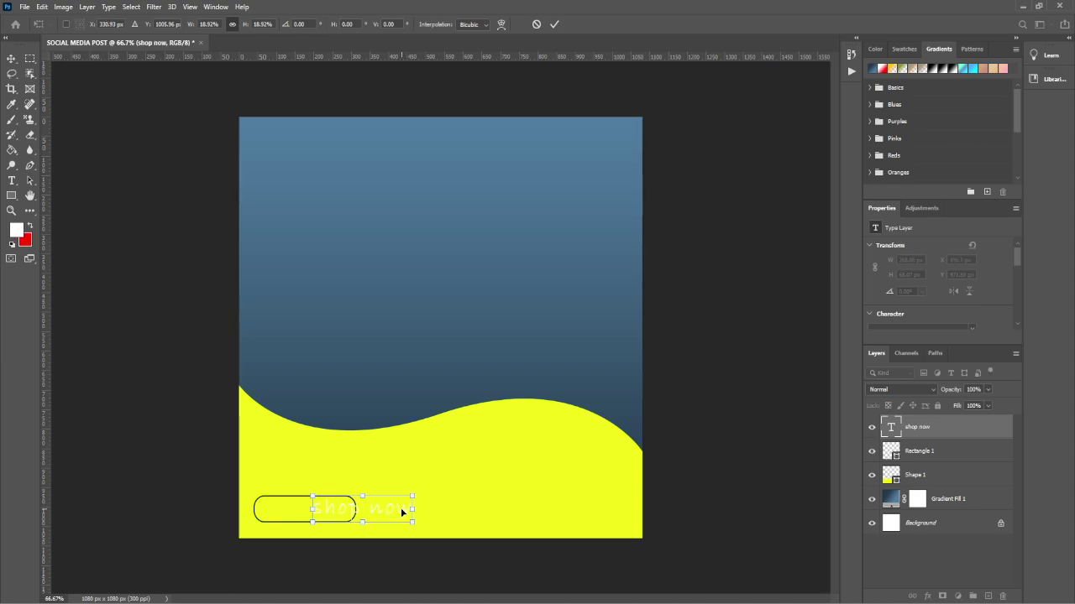
pyautogui.press('Return')
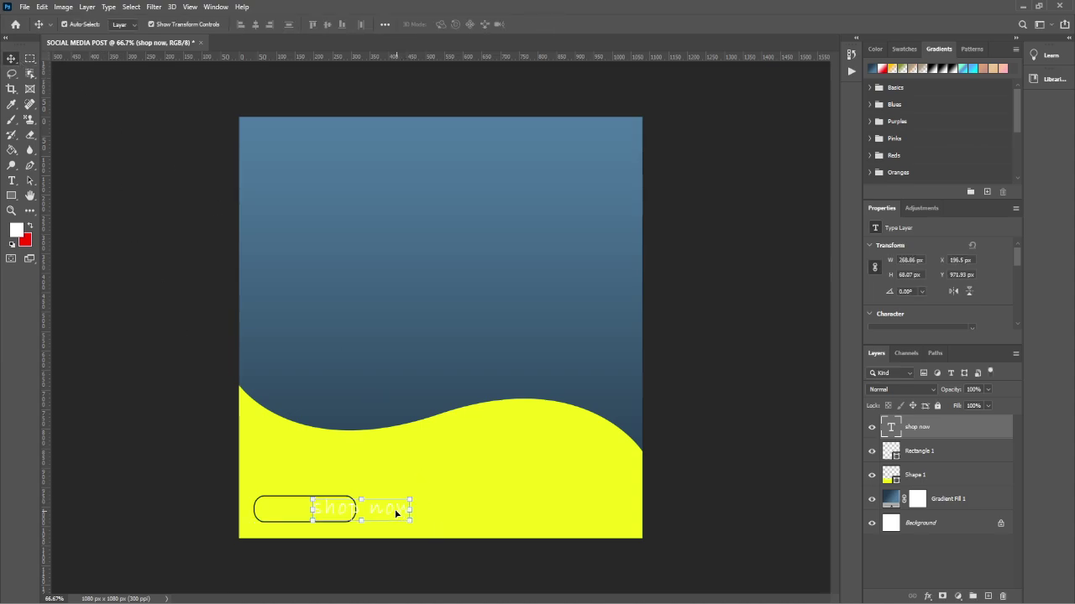
# Set the "shop now" text in Arial Rounded MT Bold and colour it black (000000)
pyautogui.doubleClick(393, 511)
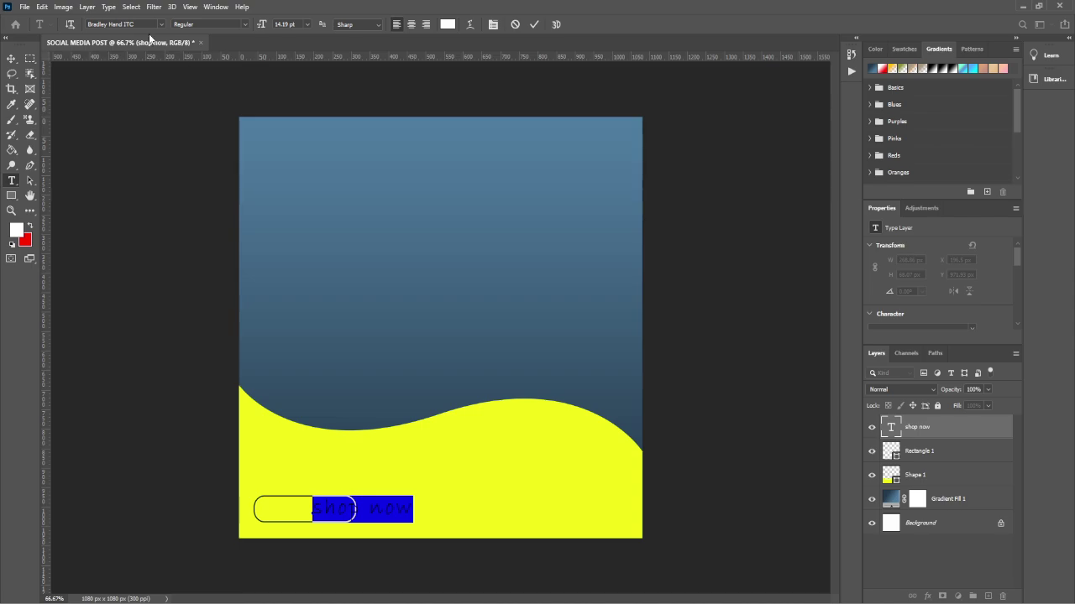
pyautogui.click(162, 24)
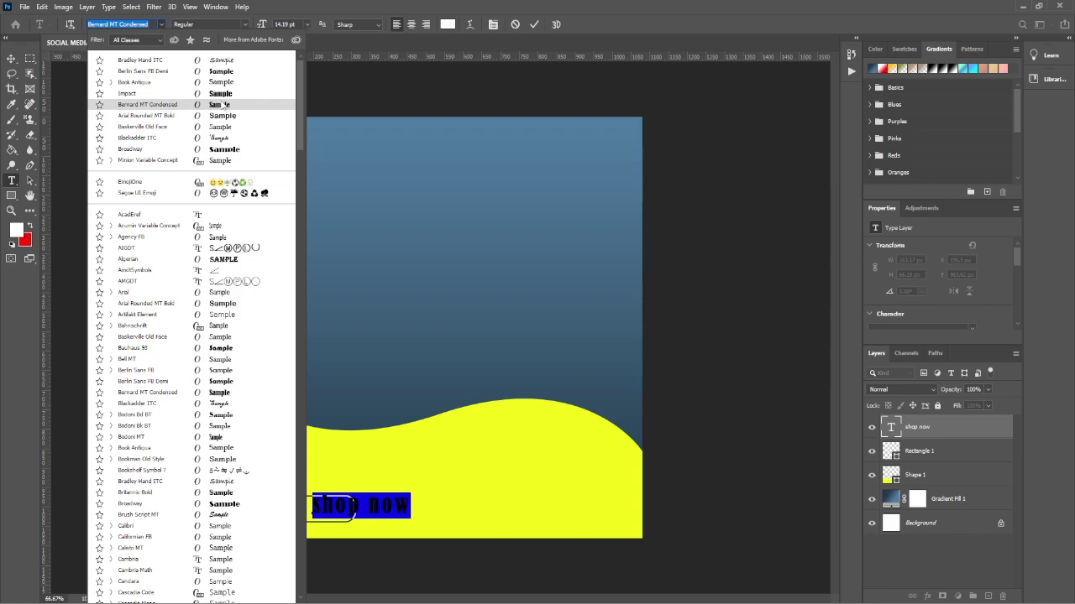
pyautogui.click(225, 116)
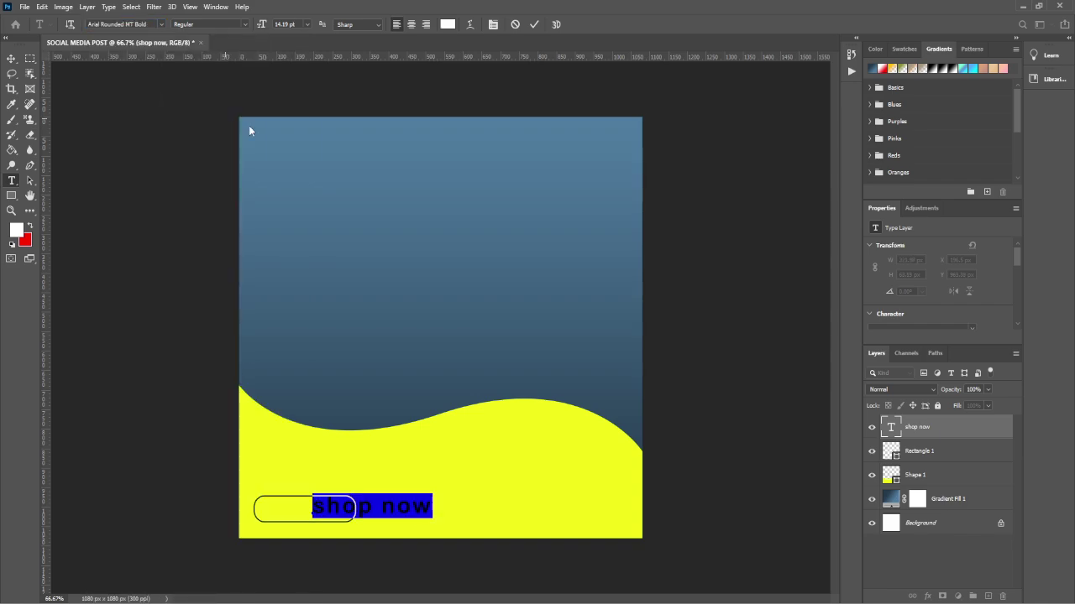
pyautogui.scroll(-3, 1004, 284)
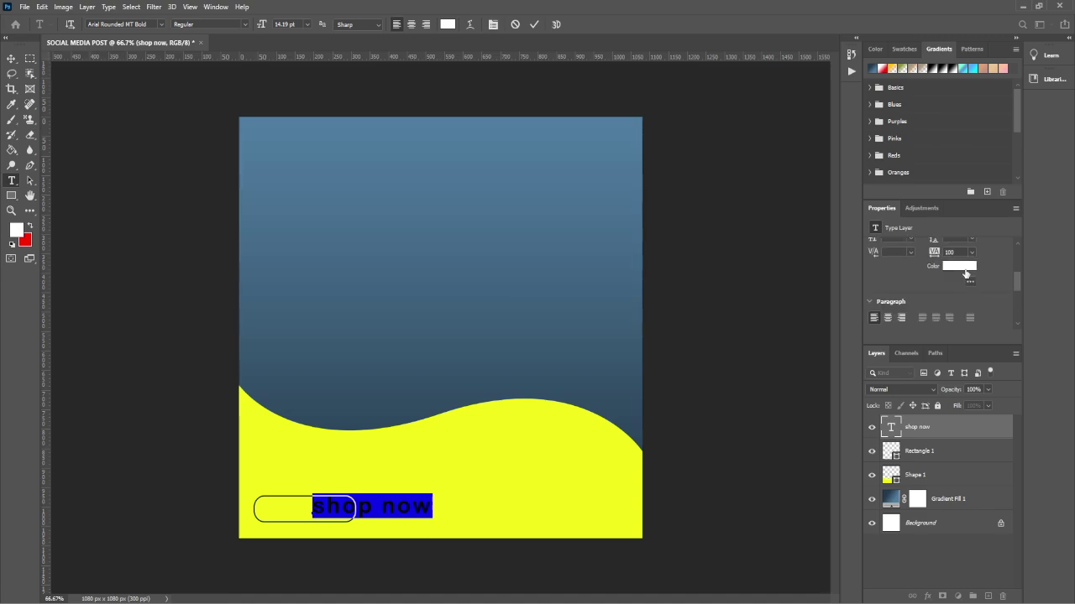
pyautogui.click(965, 273)
pyautogui.write('000000')
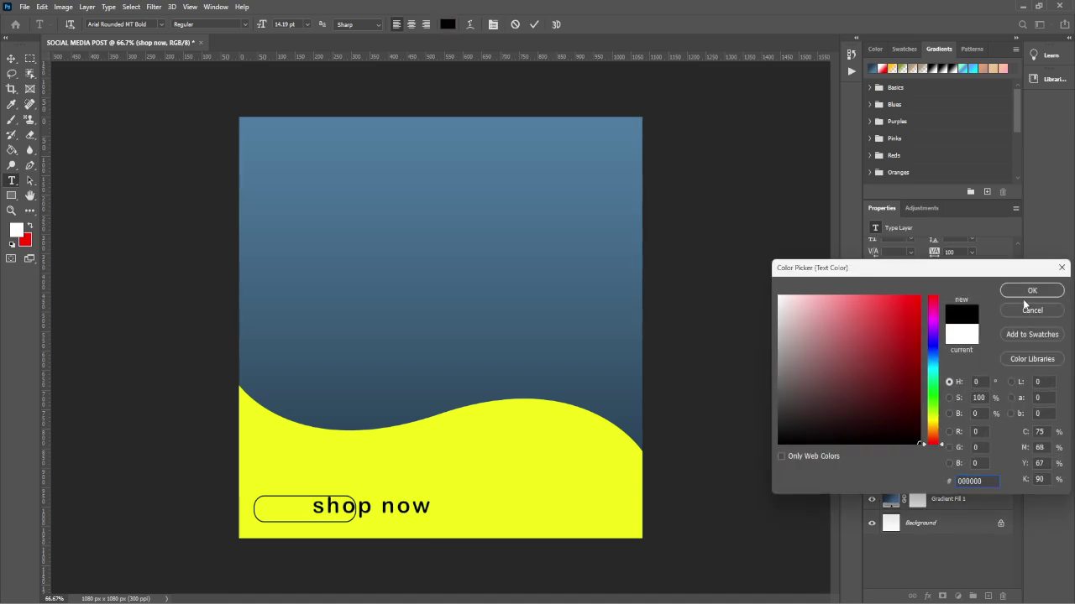
pyautogui.click(1028, 291)
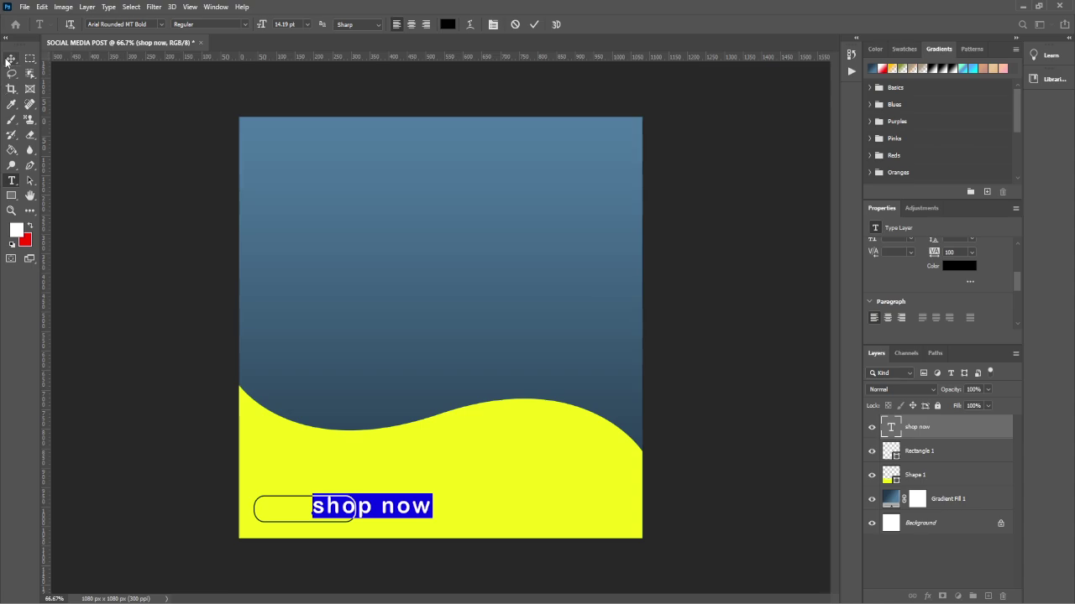
pyautogui.hotkey('ctrl', 'Return')
# Scale the "shop now" text to about 79% and fit it centred inside the rounded rectangle
pyautogui.moveTo(430, 520); pyautogui.dragTo(334, 510)
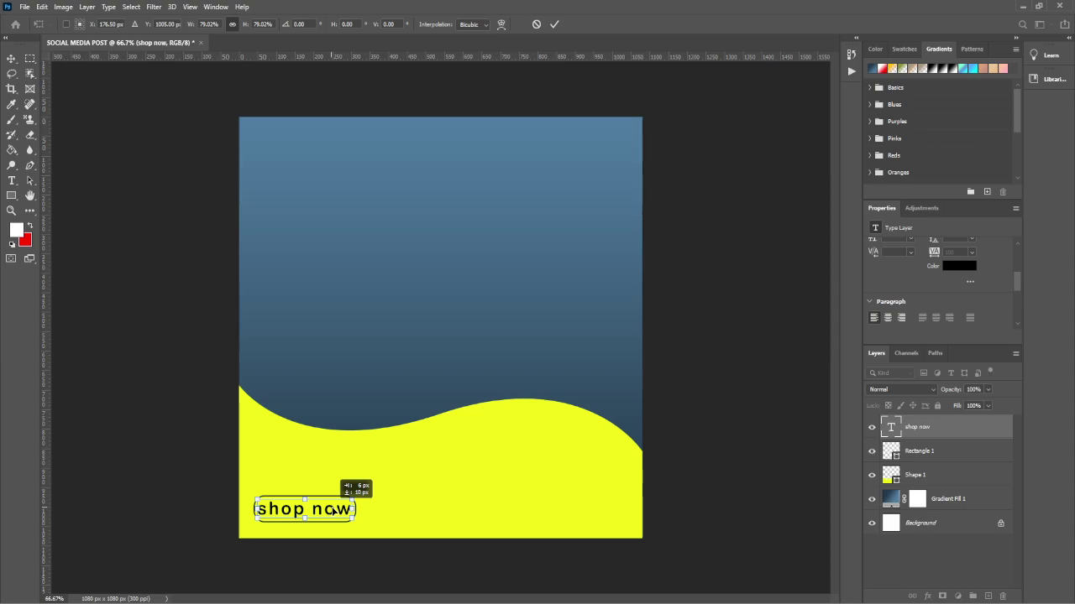
pyautogui.press('Return')
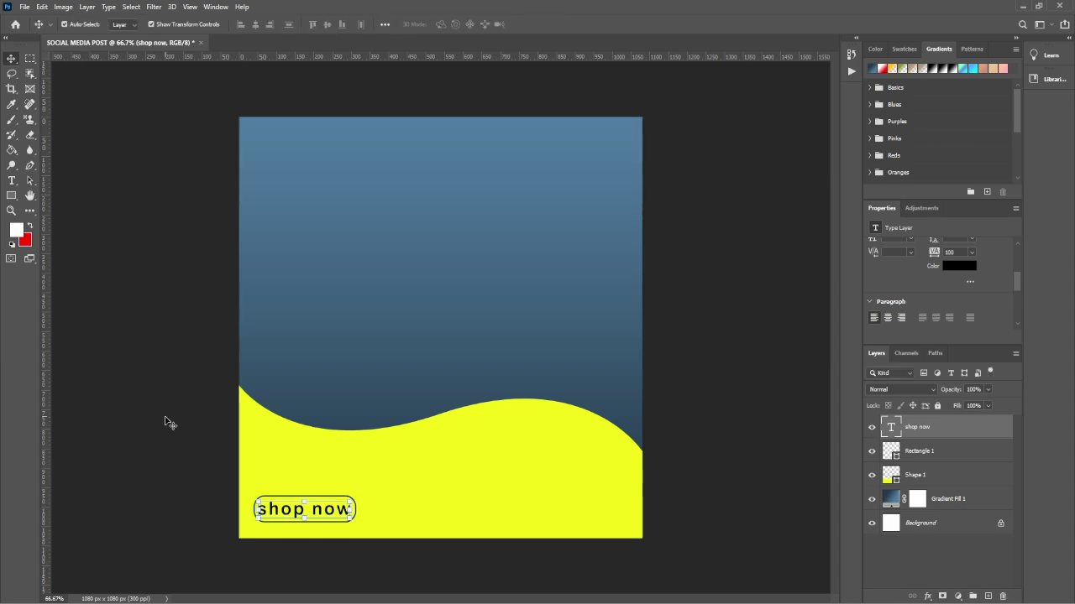
pyautogui.click(165, 423)
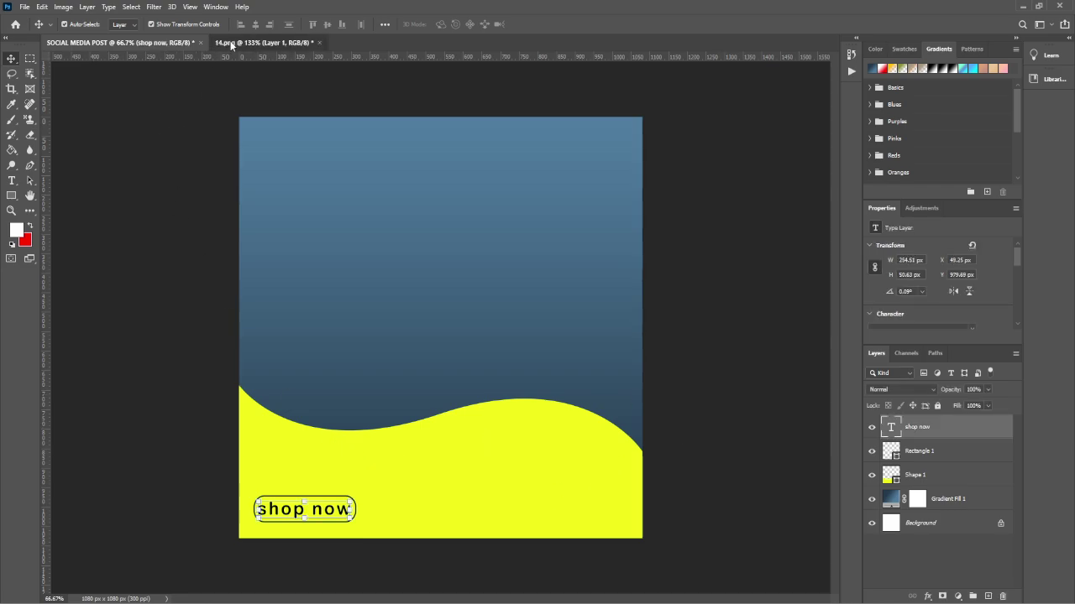
# Bring the watch from 14.png into the social media post, enlarge it to about 101.6% and centre it across the wave
pyautogui.click(229, 43)
pyautogui.moveTo(466, 298); pyautogui.dragTo(425, 333)
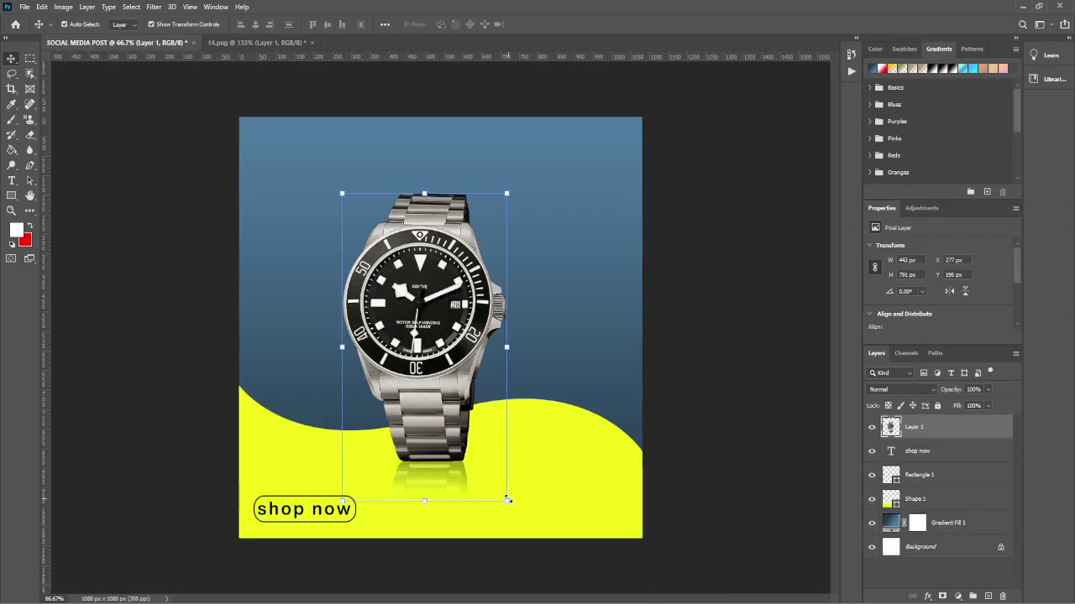
pyautogui.moveTo(508, 499); pyautogui.dragTo(511, 503)
pyautogui.moveTo(440, 393); pyautogui.dragTo(452, 386)
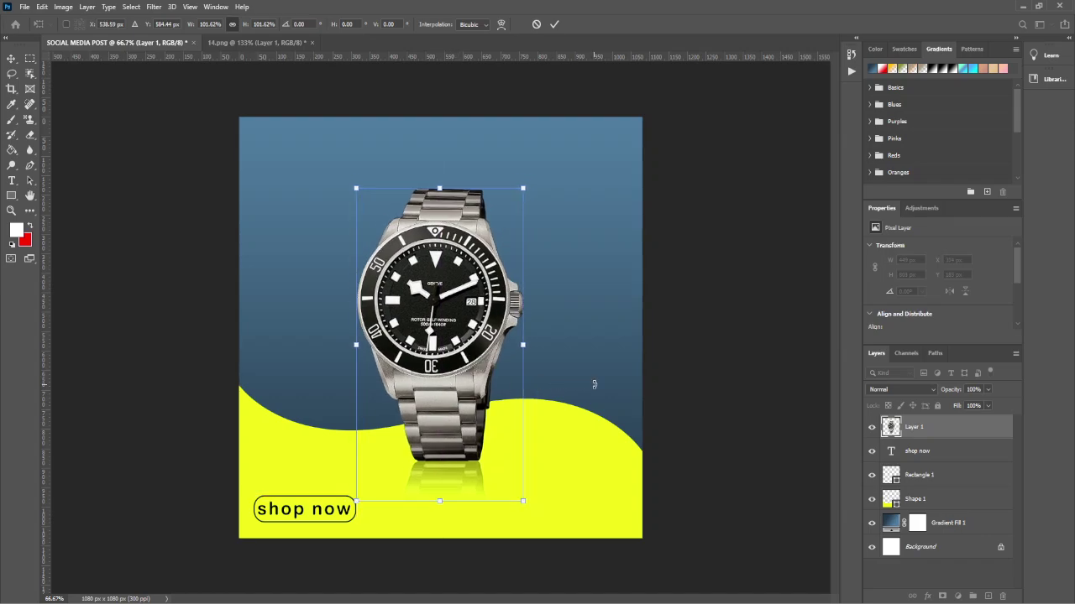
pyautogui.click(13, 60)
pyautogui.click(92, 108)
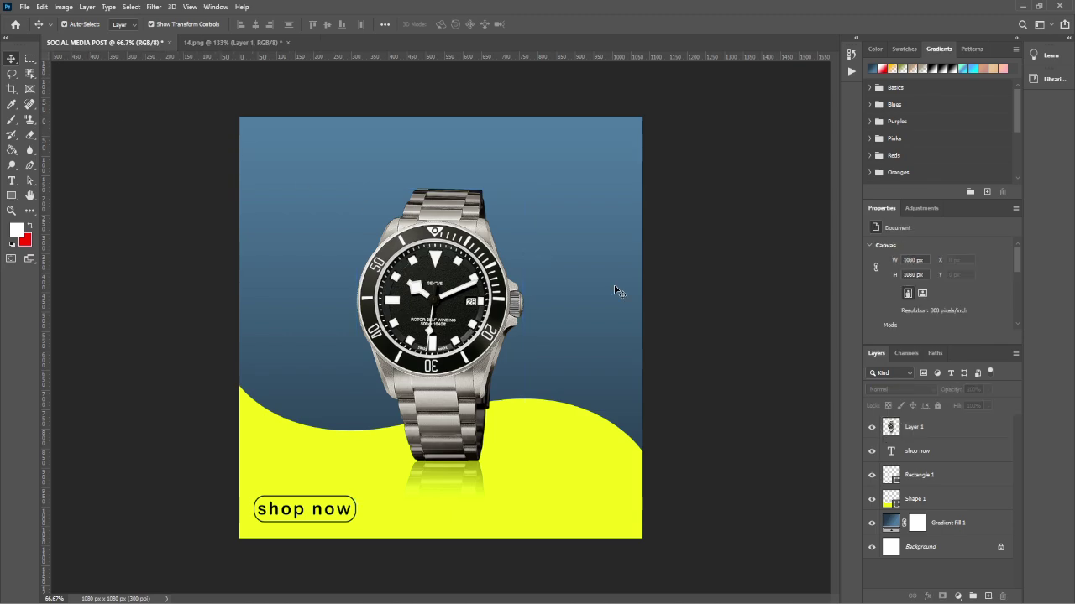
# Add a new layer and paint one black dab over the watch's lower dial with a 432 px Soft Round brush
pyautogui.press('b')
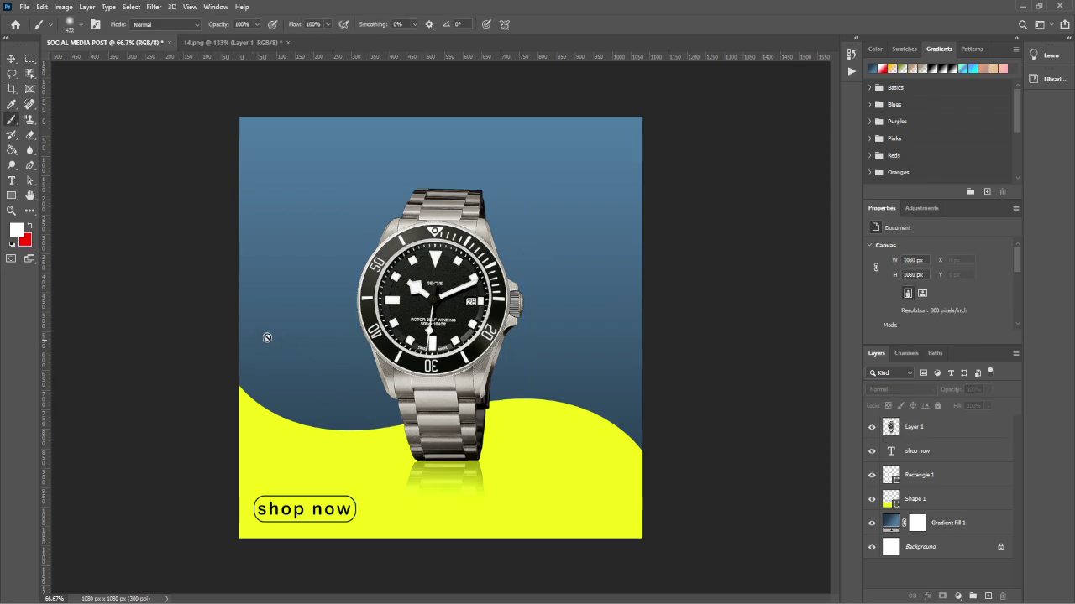
pyautogui.click(987, 596)
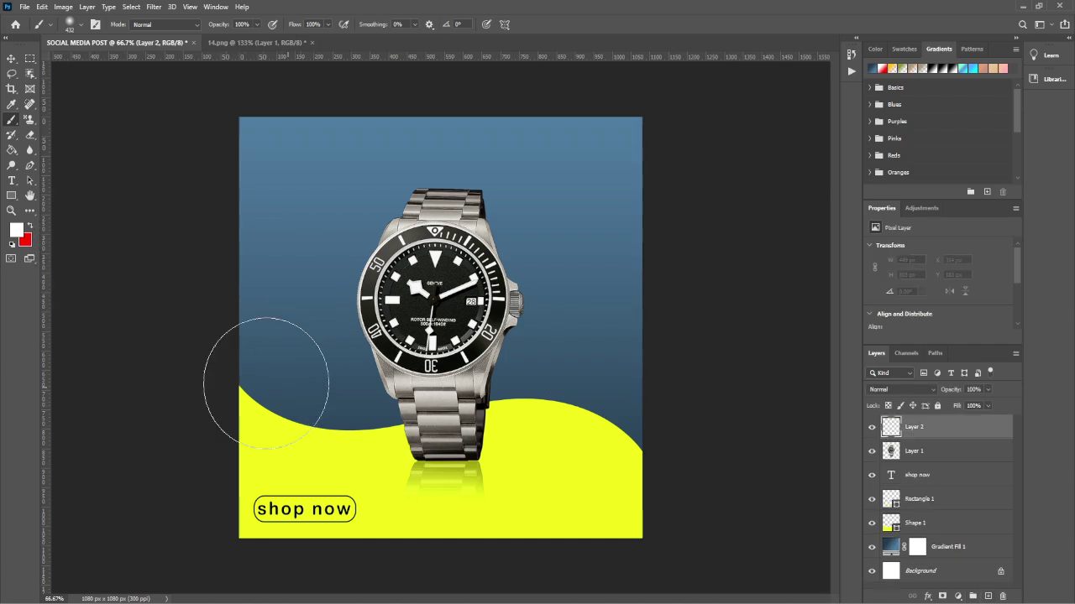
pyautogui.click(16, 232)
pyautogui.write('000000')
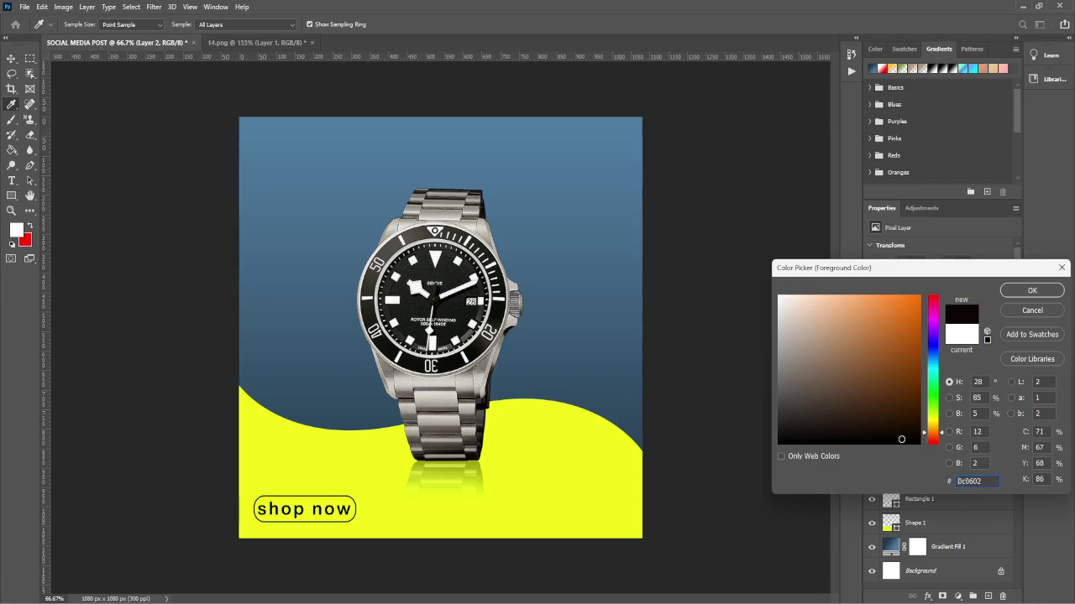
pyautogui.click(1032, 290)
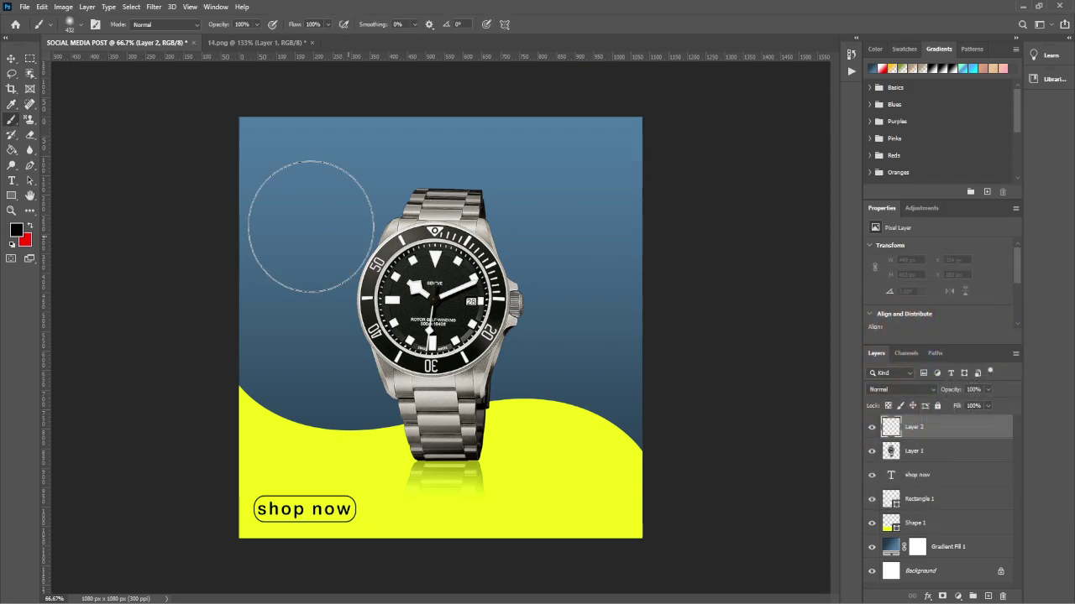
pyautogui.click(83, 24)
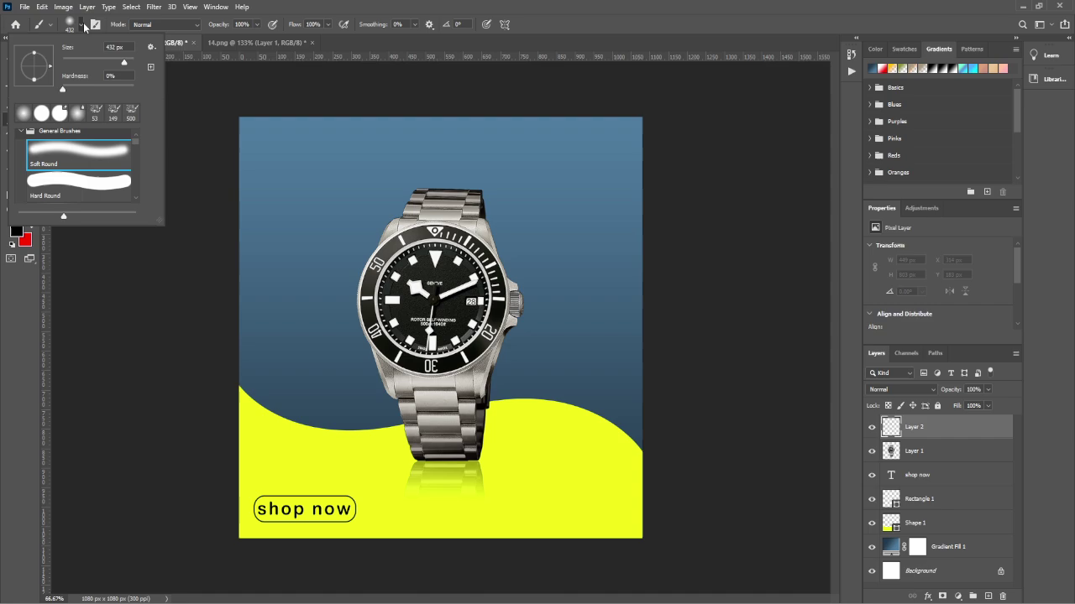
pyautogui.click(80, 153)
pyautogui.click(403, 337)
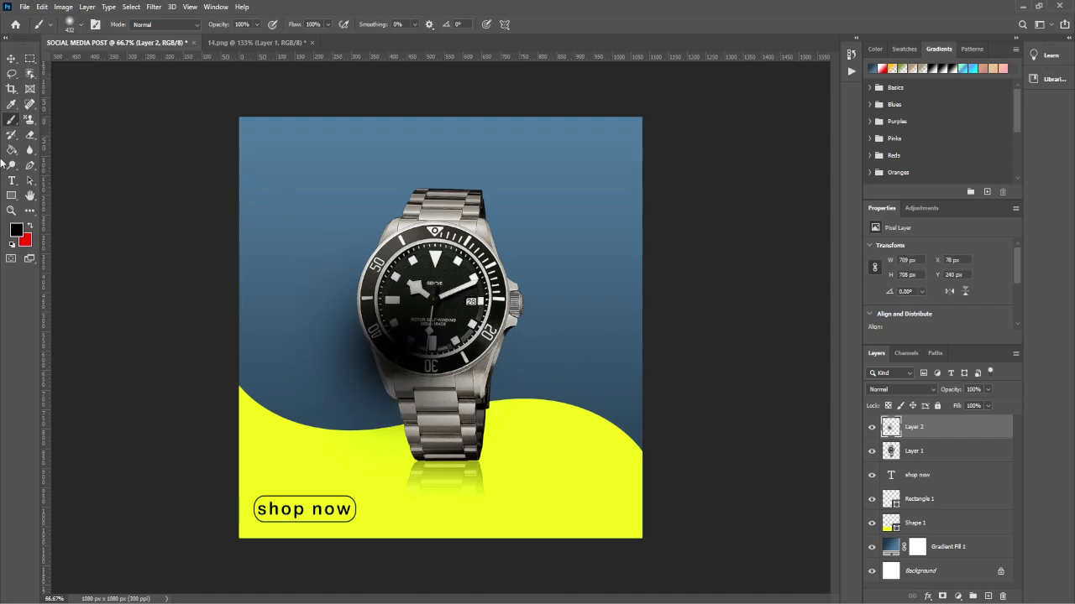
# Flatten the black dab to about 9% height and place it under the watch's base as a shadow
pyautogui.click(11, 60)
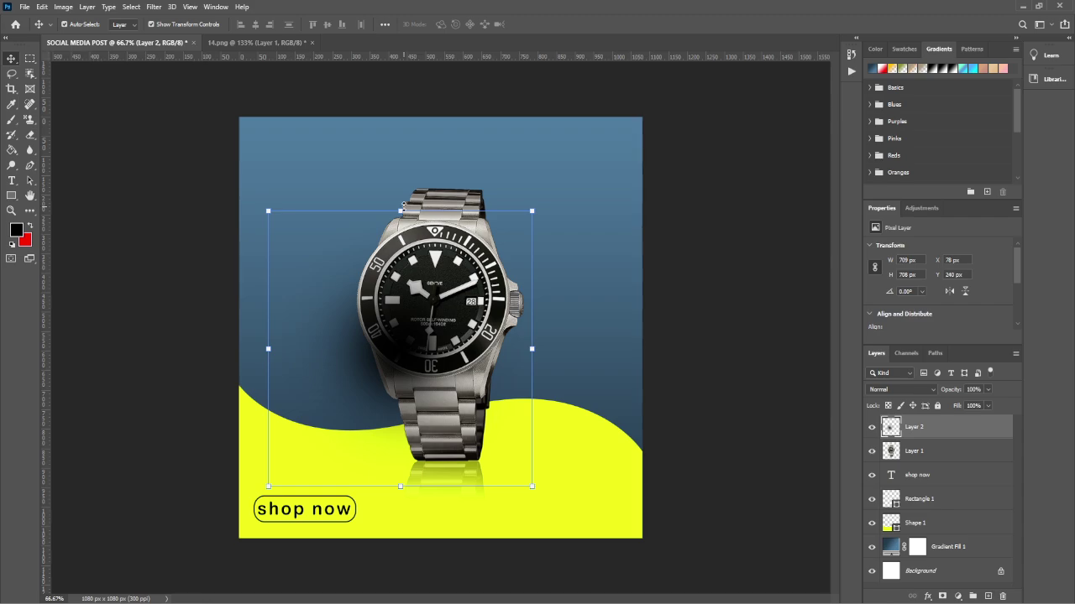
pyautogui.moveTo(401, 201); pyautogui.dragTo(464, 458)
pyautogui.moveTo(397, 474); pyautogui.dragTo(446, 461)
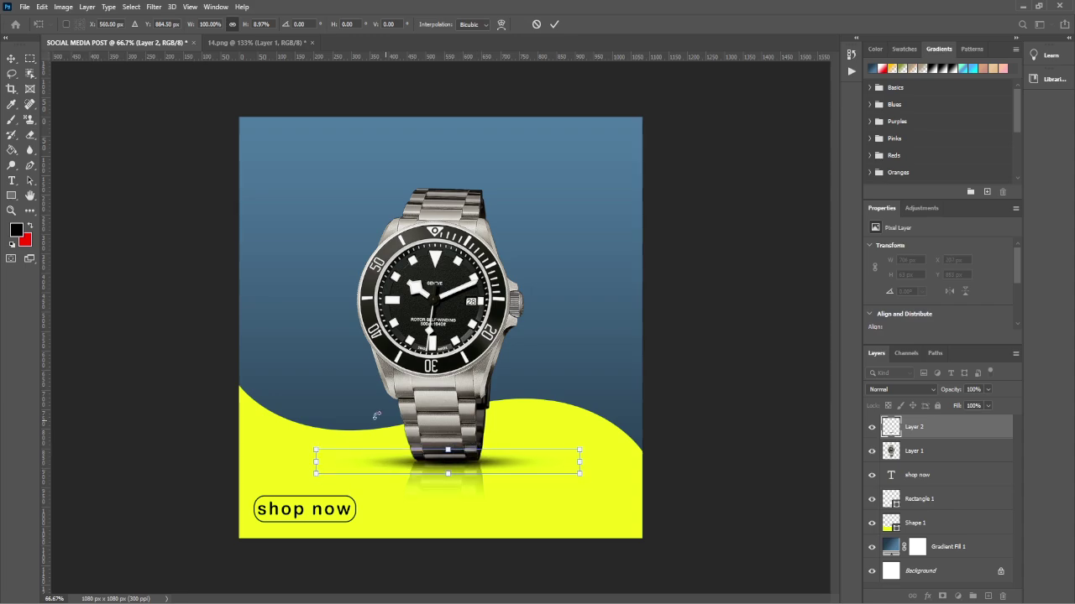
pyautogui.click(12, 59)
pyautogui.click(185, 185)
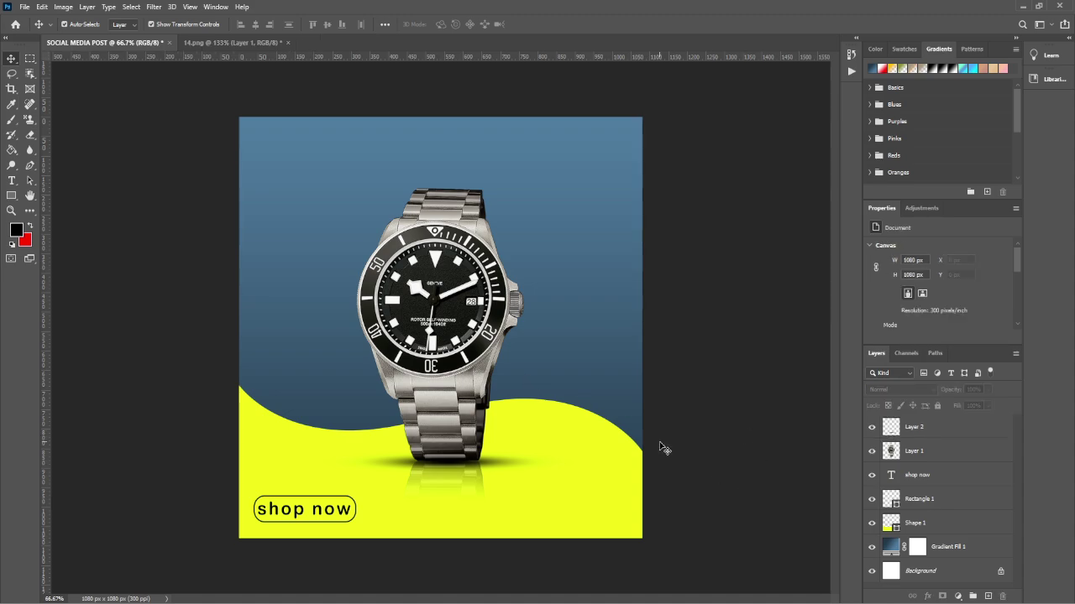
pyautogui.press('t')
pyautogui.click(404, 508)
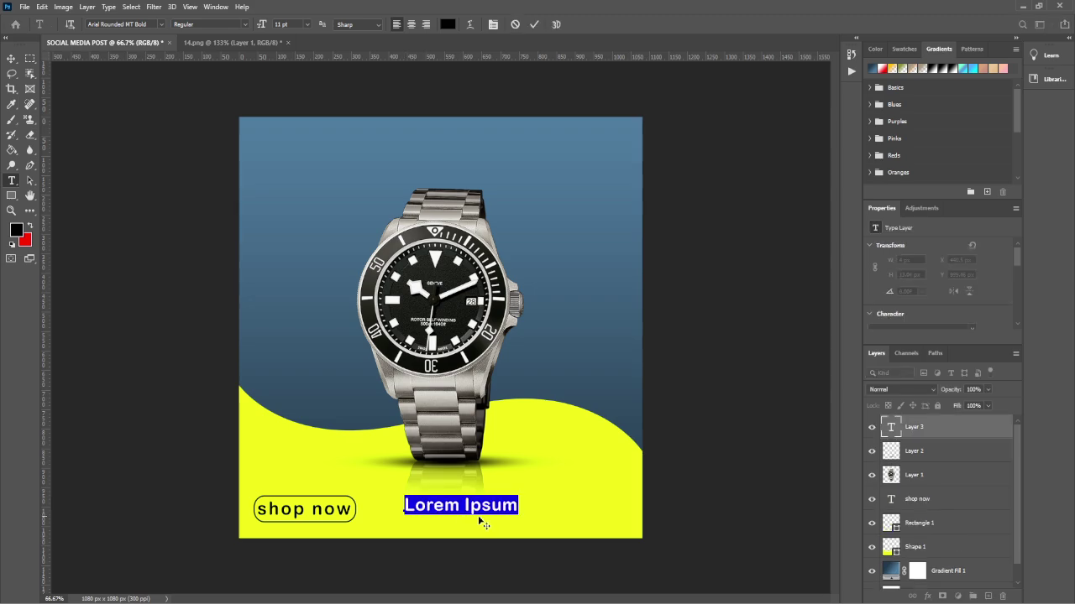
pyautogui.write('www.website.com')
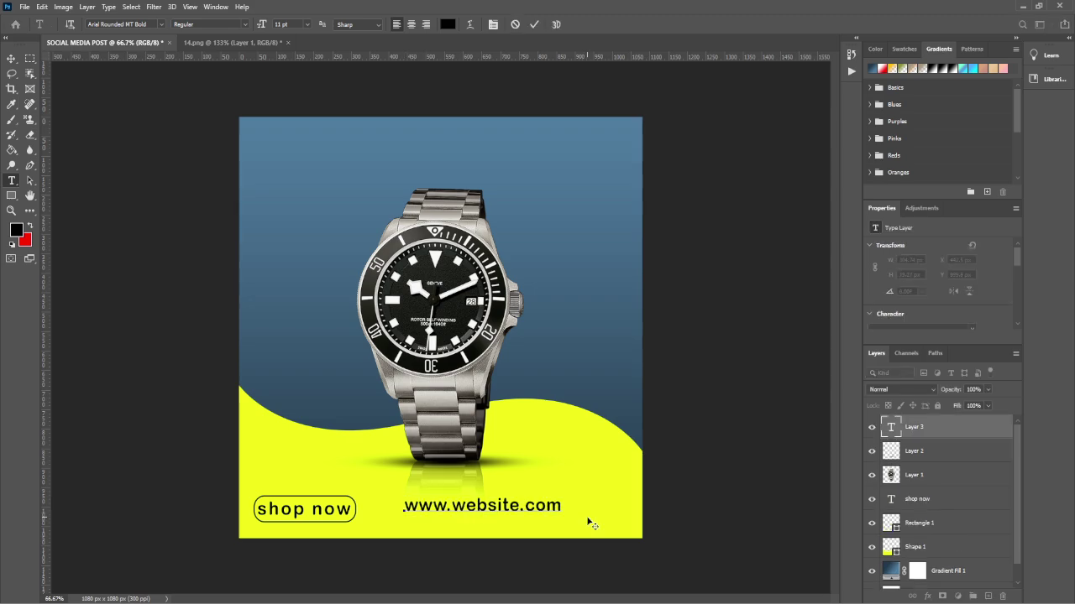
pyautogui.click(11, 59)
pyautogui.click(160, 204)
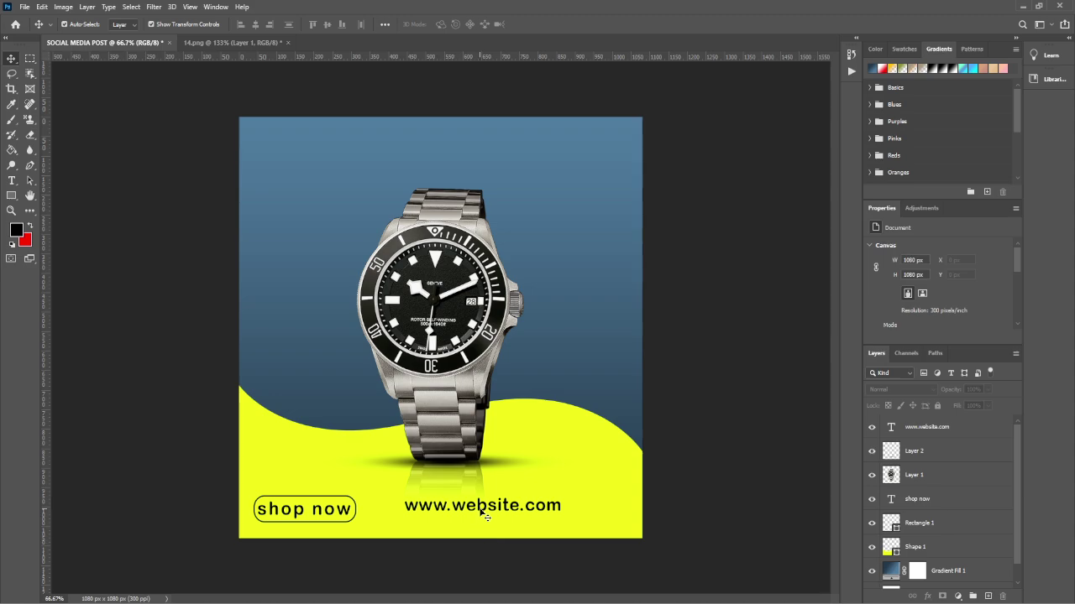
# Move the website text into the post's lower right corner, at about X 617 px, Y 990 px
pyautogui.moveTo(485, 515); pyautogui.dragTo(546, 518)
pyautogui.click(545, 519)
pyautogui.click(780, 417)
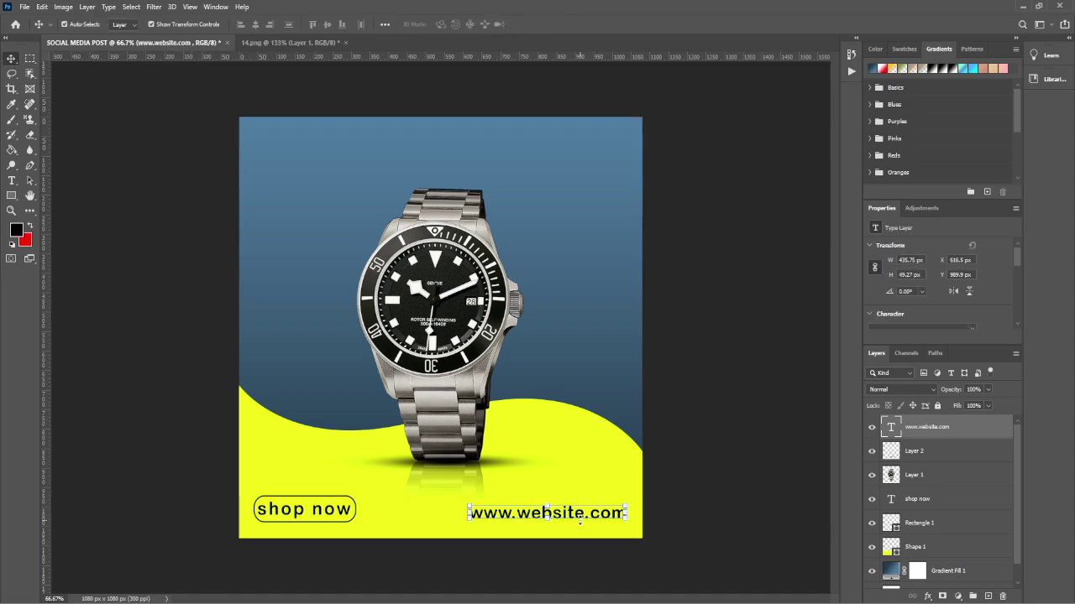
pyautogui.click(757, 404)
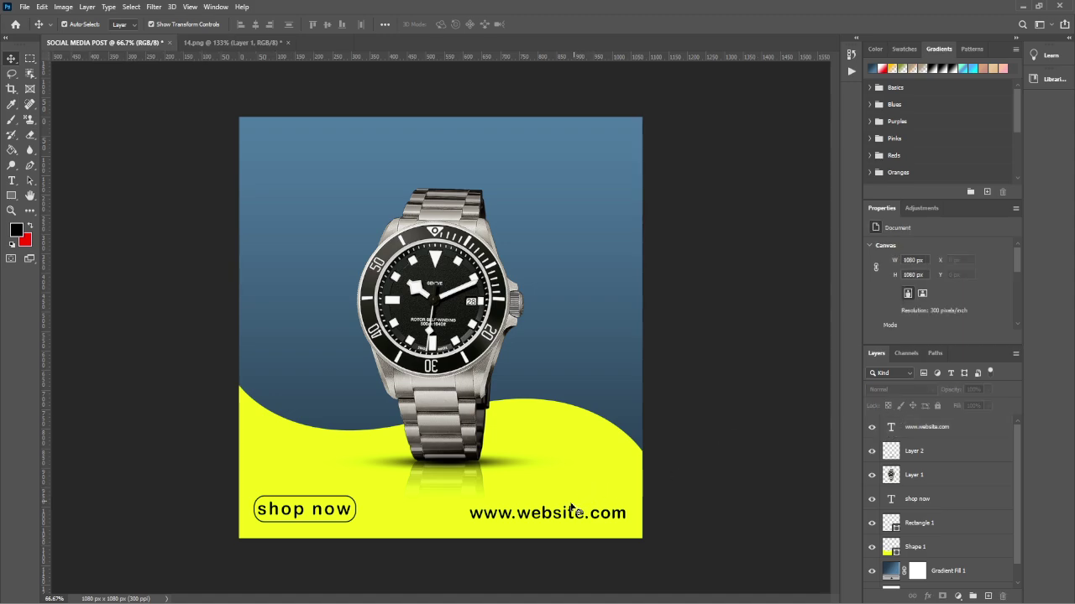
pyautogui.doubleClick(549, 514)
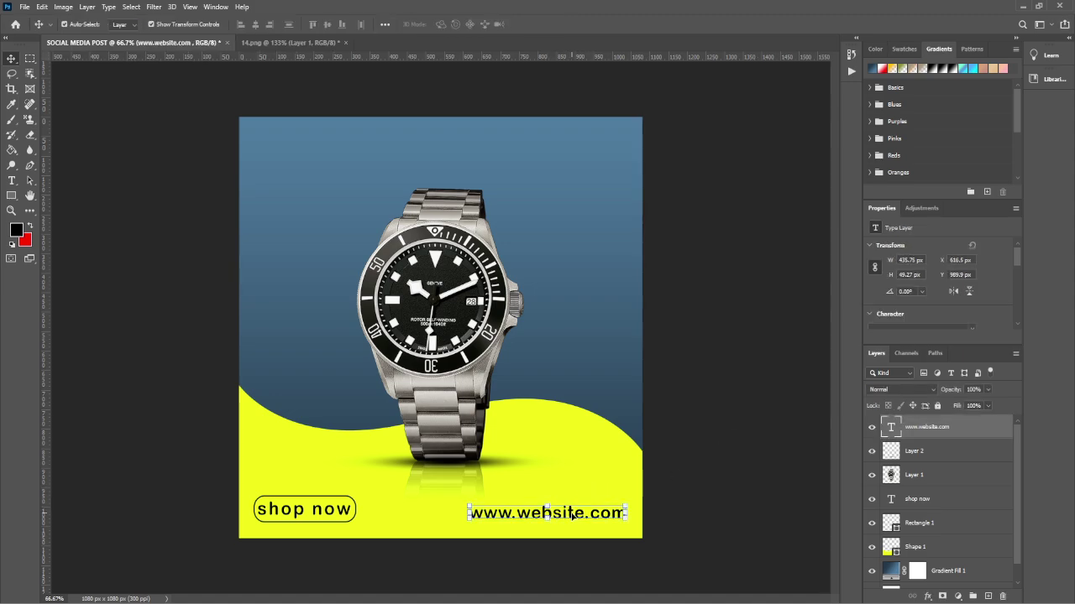
pyautogui.doubleClick(572, 514)
pyautogui.scroll(-3, 1004, 244)
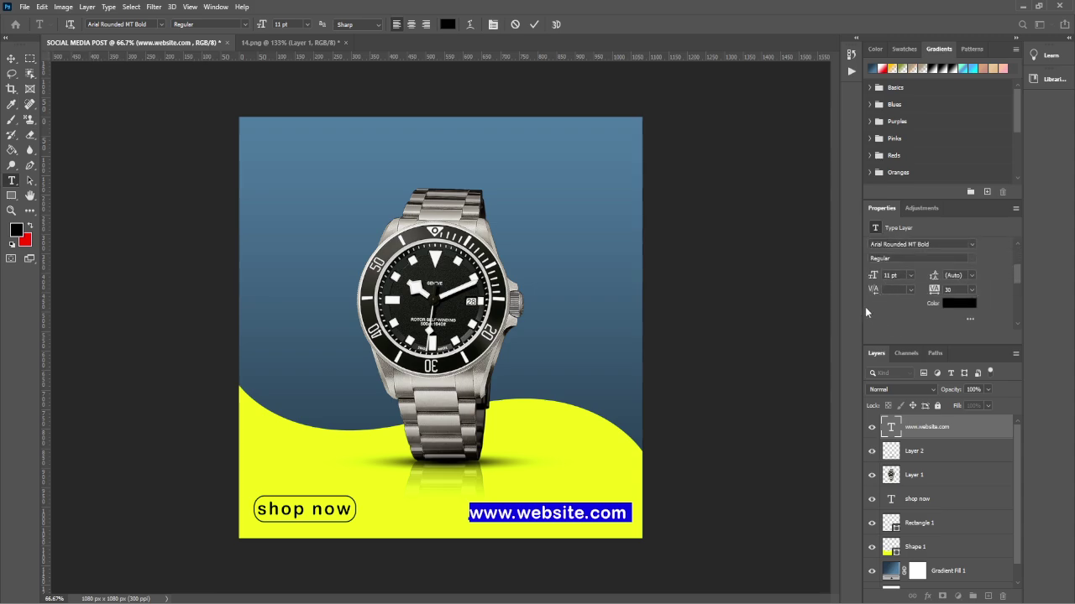
pyautogui.scroll(-4, 975, 285)
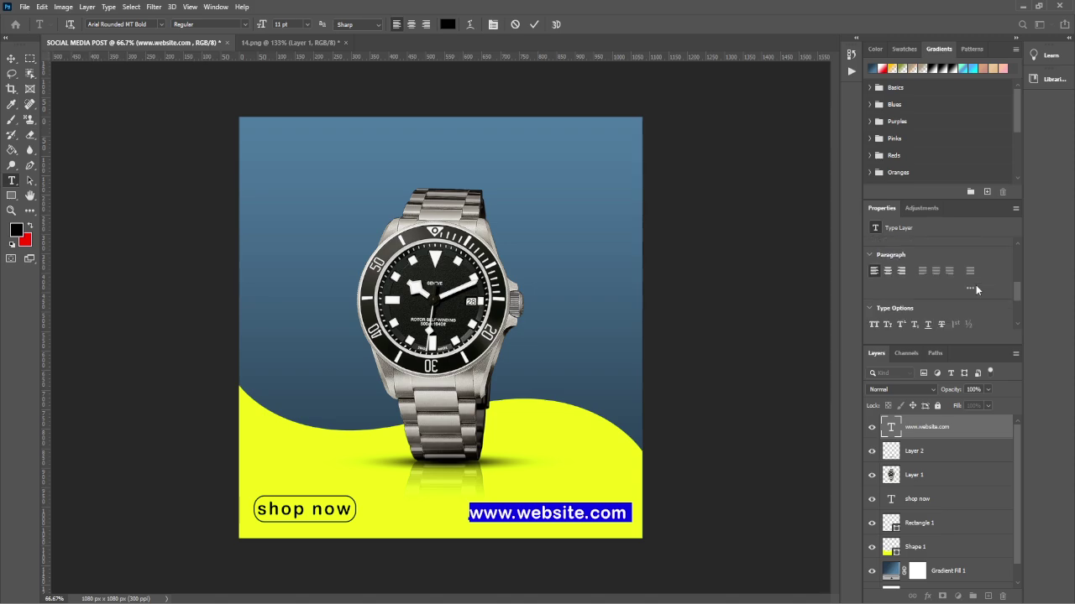
pyautogui.click(927, 278)
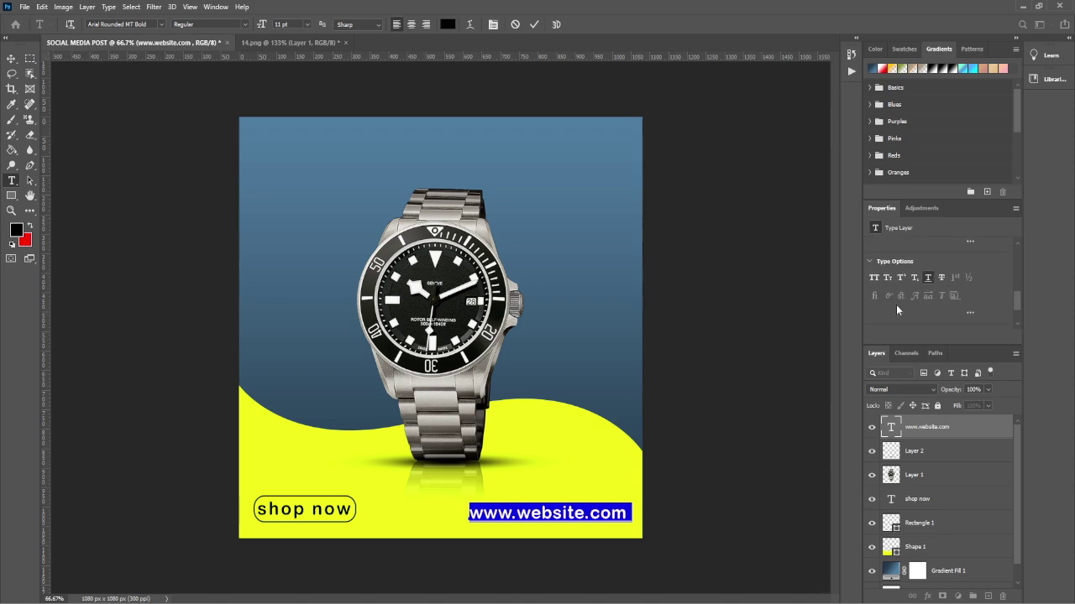
pyautogui.click(11, 59)
pyautogui.click(760, 362)
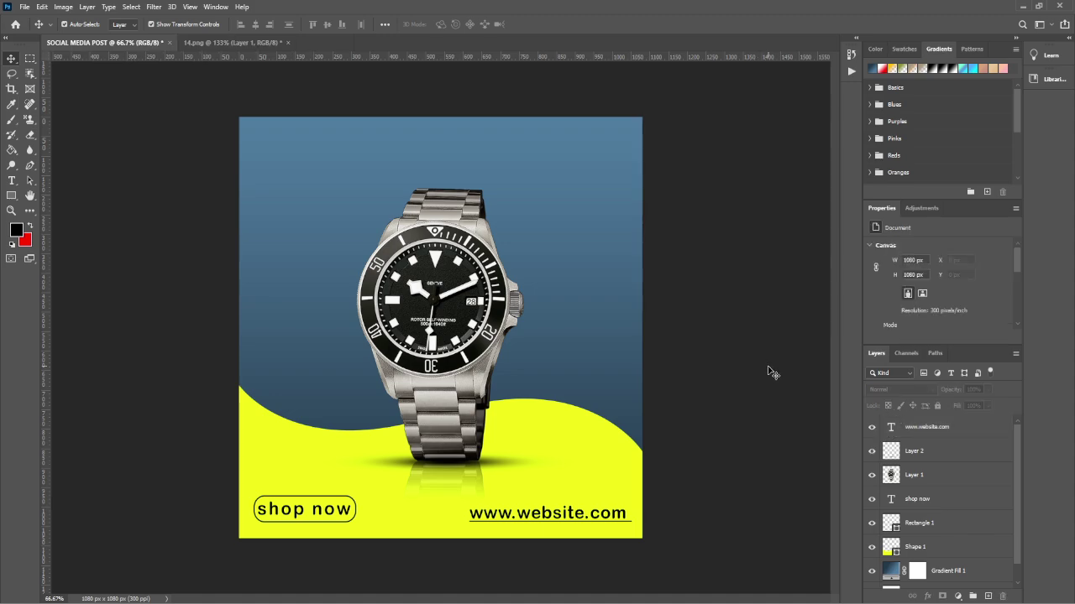
# Place a duplicate of the website text near the top of the blue background and reword it as "details of your product"
pyautogui.click(548, 516)
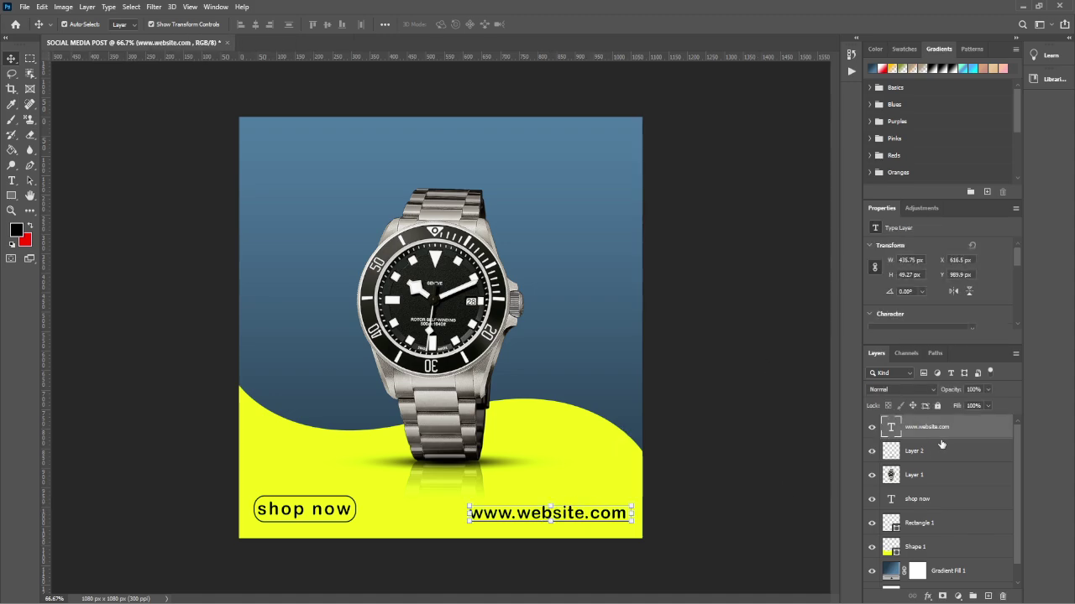
pyautogui.moveTo(959, 437); pyautogui.dragTo(989, 596)
pyautogui.moveTo(601, 519); pyautogui.dragTo(572, 190)
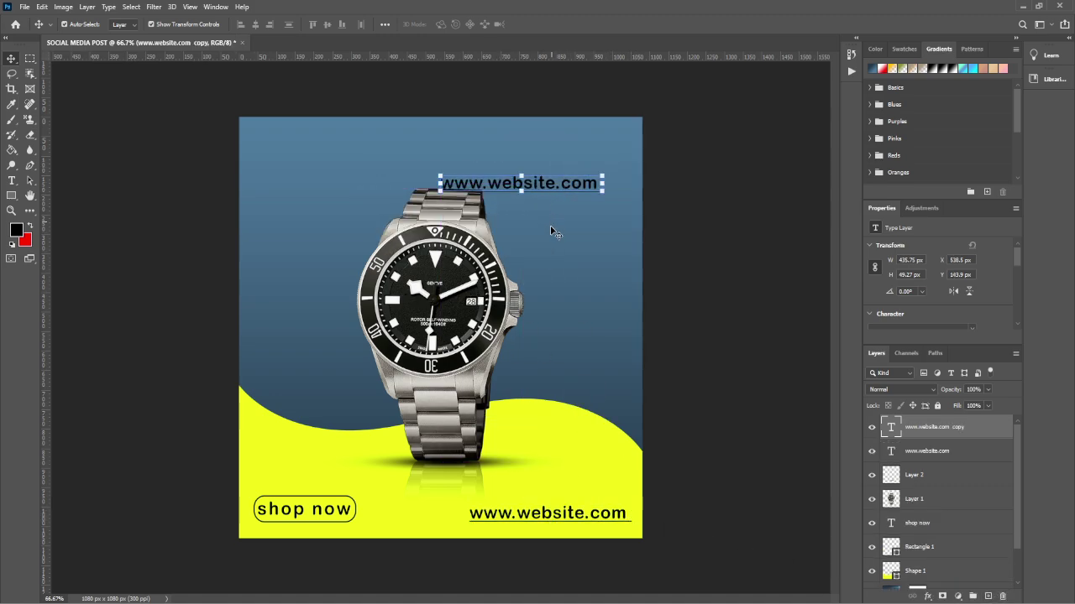
pyautogui.doubleClick(527, 182)
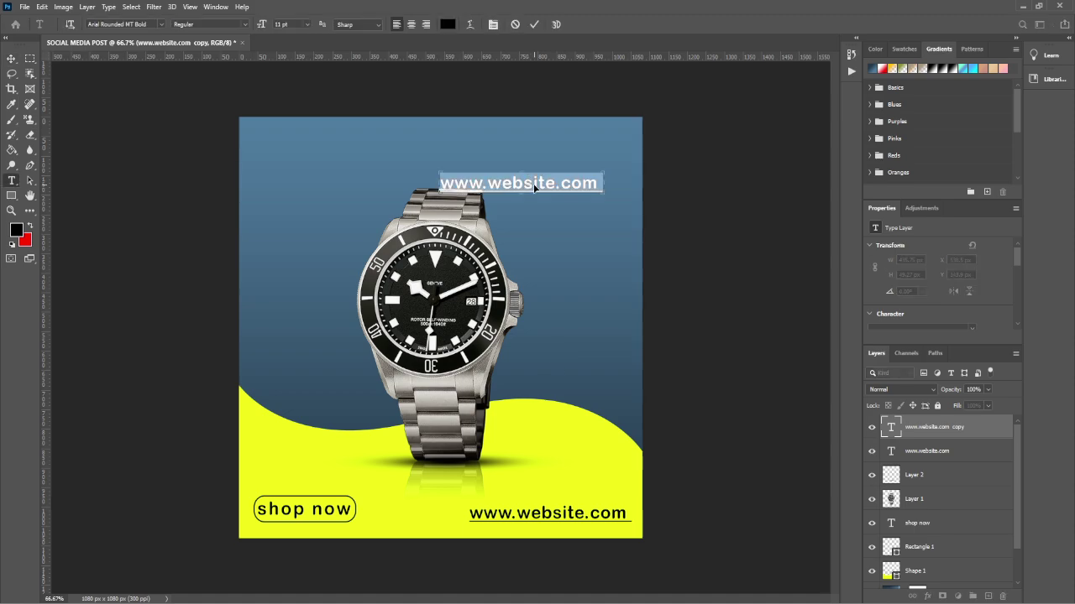
pyautogui.write('details of your product')
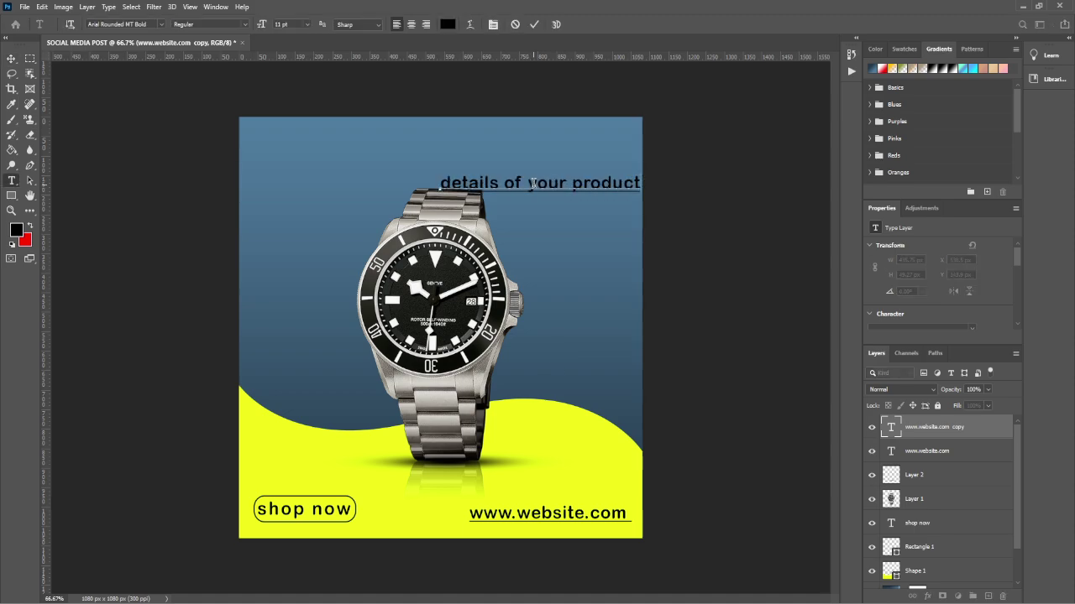
# Shrink the "details of your product" text to about 330 px wide and move it into the post's upper right corner
pyautogui.click(11, 58)
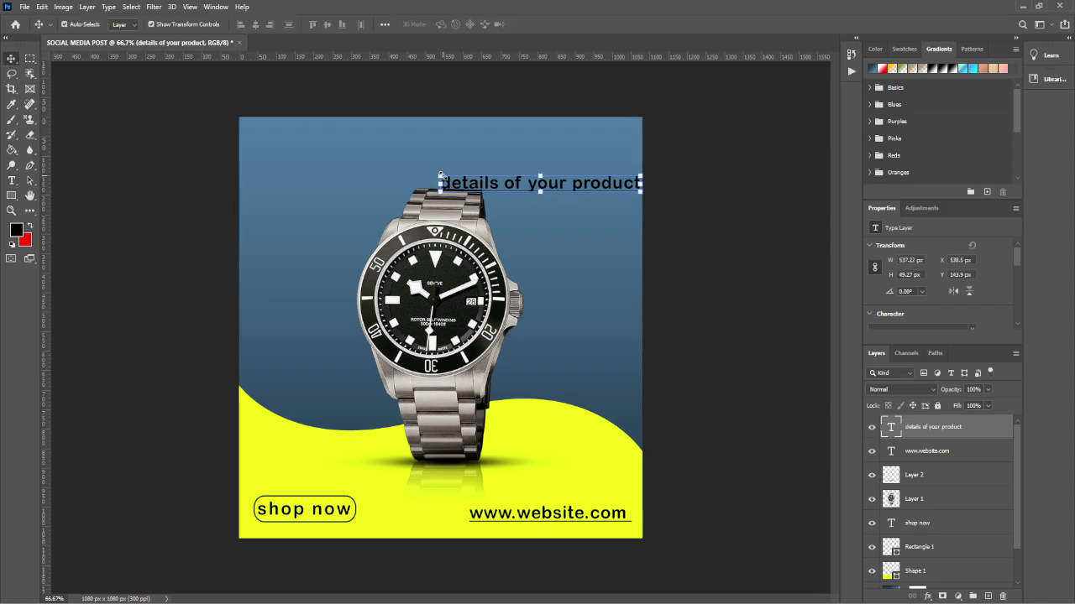
pyautogui.moveTo(437, 183); pyautogui.dragTo(522, 186)
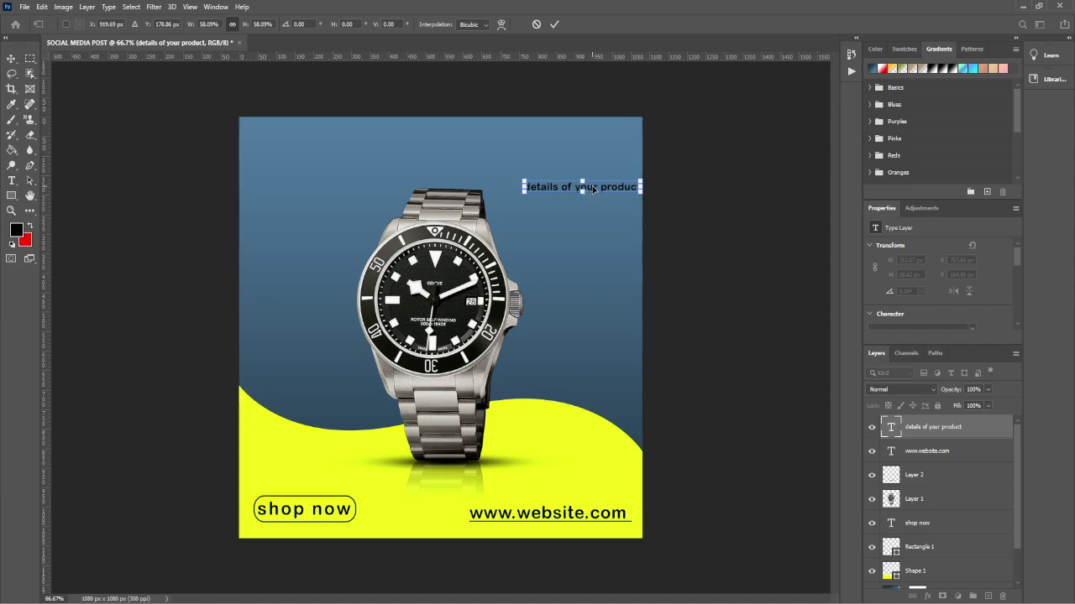
pyautogui.moveTo(592, 189); pyautogui.dragTo(614, 158)
pyautogui.click(694, 152)
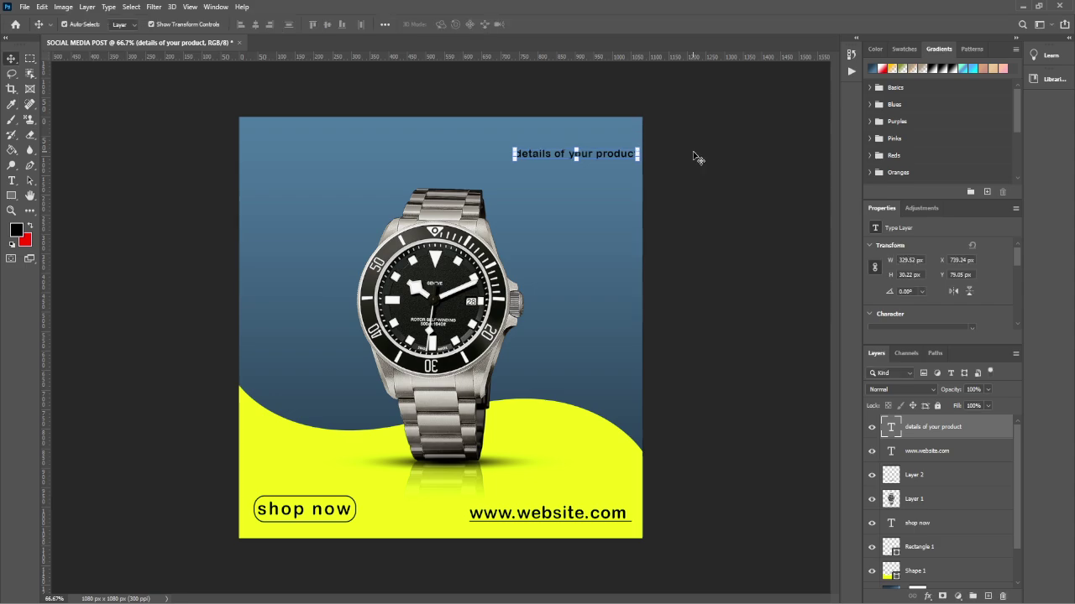
pyautogui.click(694, 152)
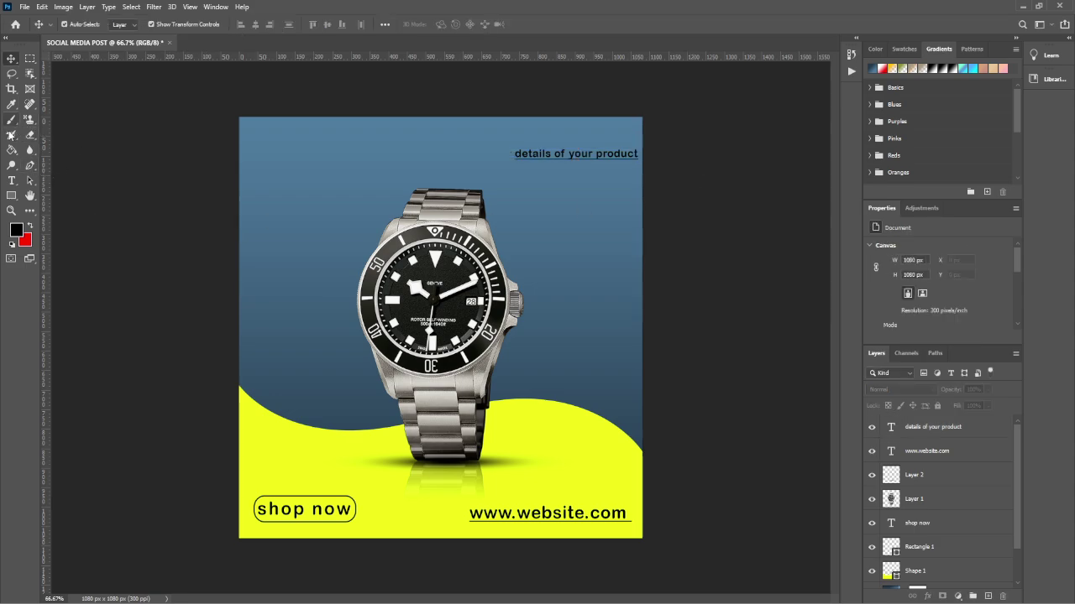
# Remove the underline from the whole "details of your product" text
pyautogui.click(545, 154)
pyautogui.doubleClick(544, 154)
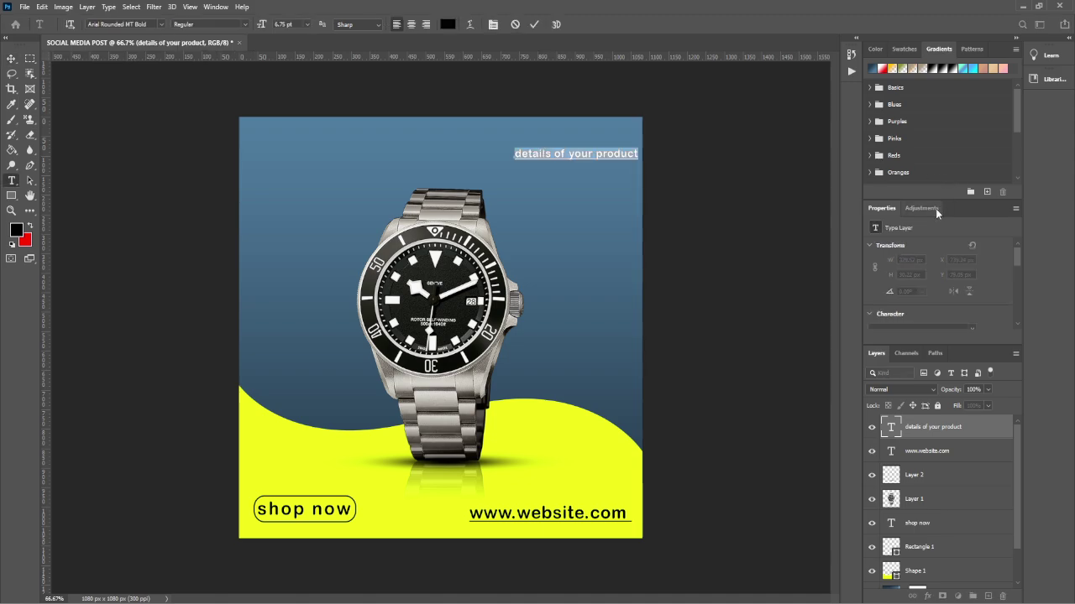
pyautogui.scroll(-3, 945, 252)
pyautogui.scroll(-3, 945, 273)
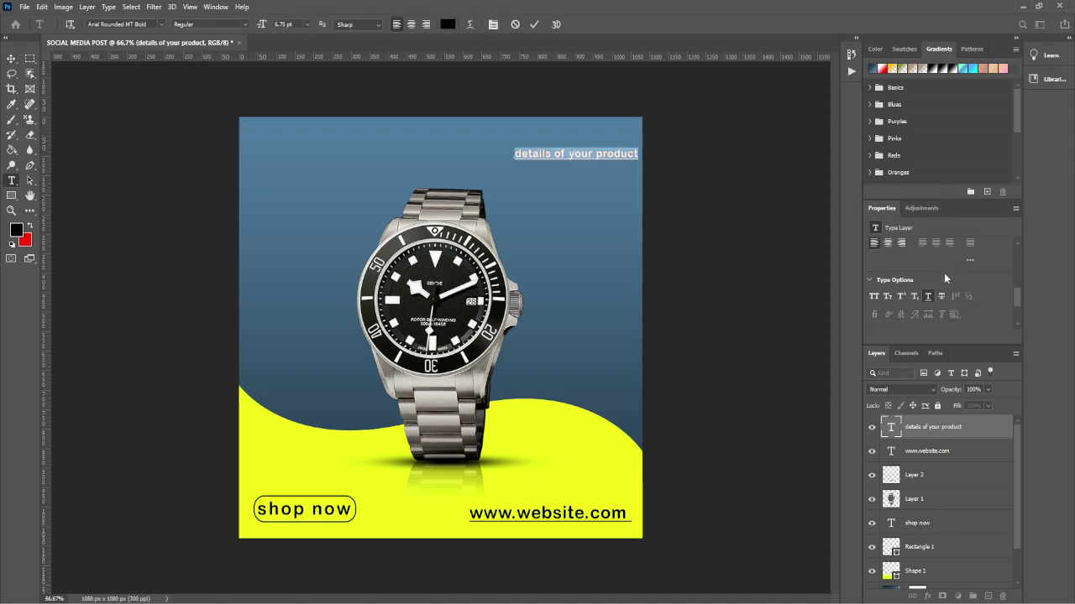
pyautogui.click(928, 250)
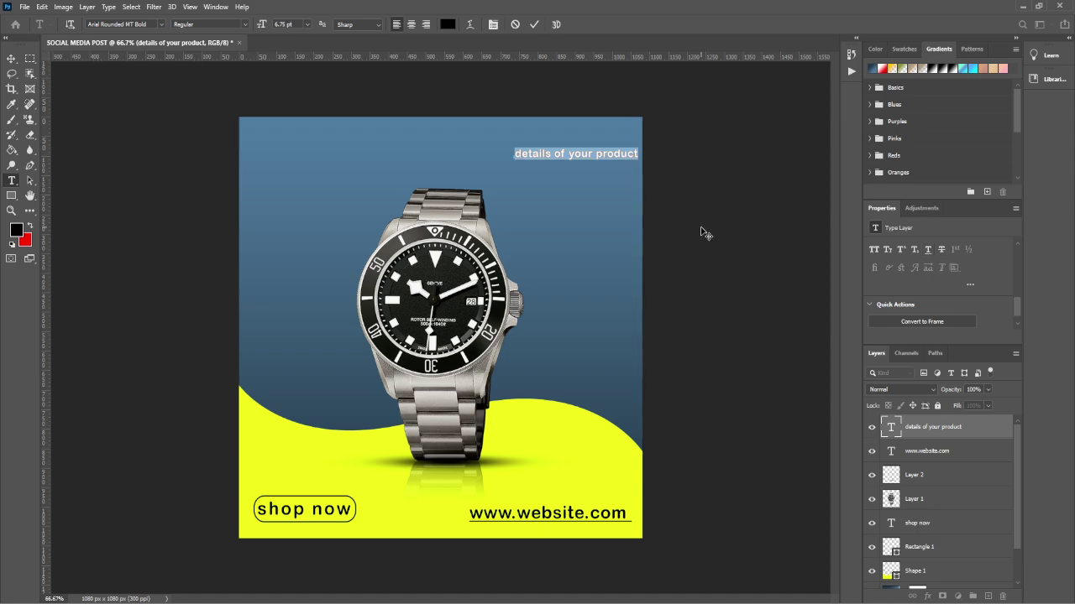
pyautogui.hotkey('ctrl', 'Return')
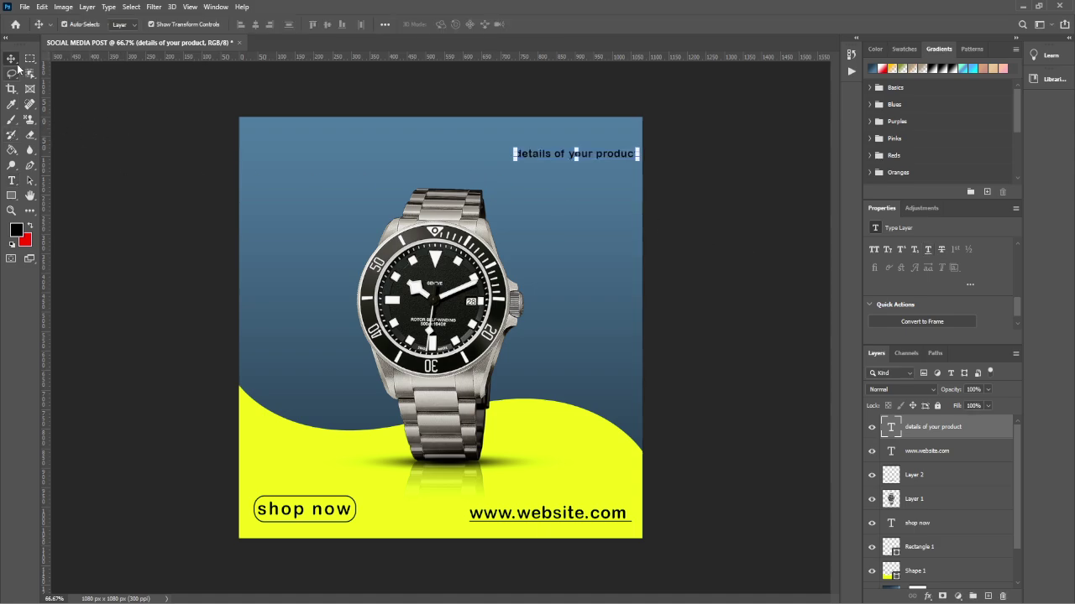
# Add a left-aligned "Lorem ipsum" placeholder paragraph box beneath the "details of your product" text, to the right of the watch
pyautogui.click(11, 181)
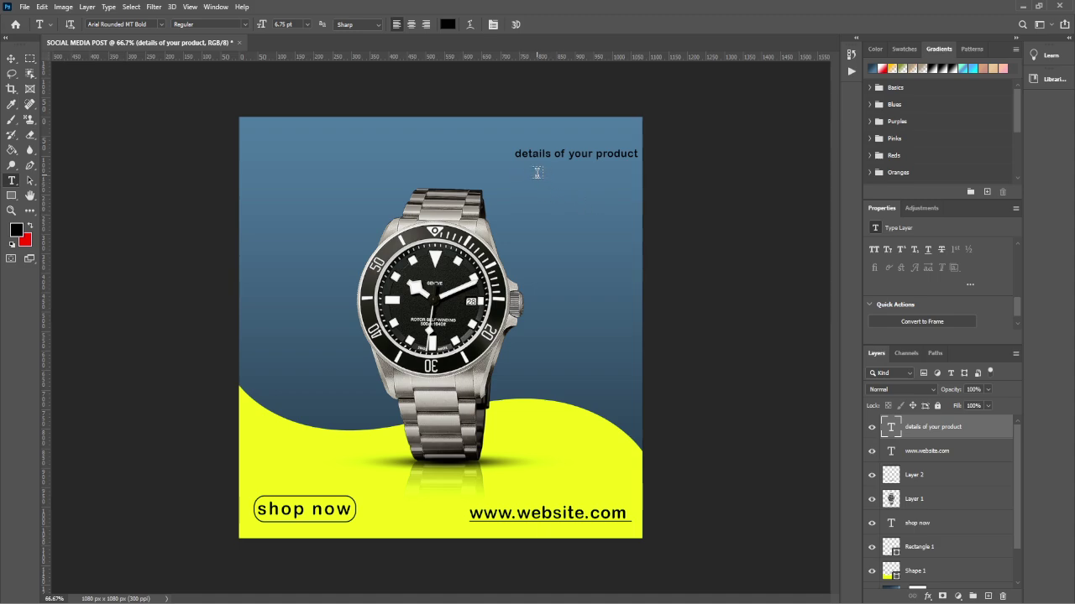
pyautogui.moveTo(529, 174); pyautogui.dragTo(625, 292)
pyautogui.scroll(3, 955, 273)
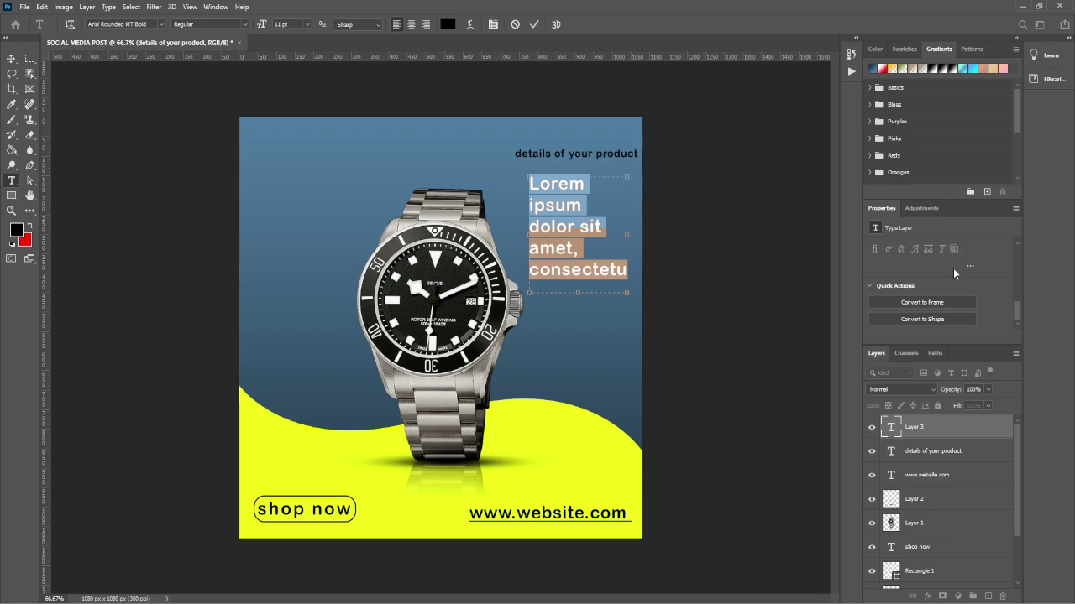
pyautogui.scroll(2, 957, 278)
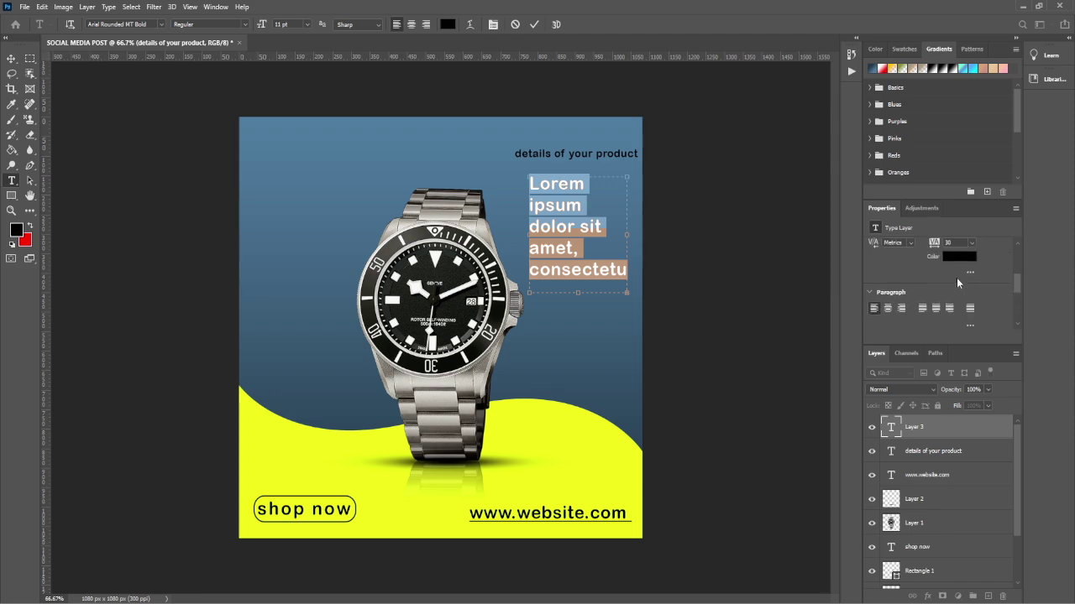
pyautogui.click(889, 308)
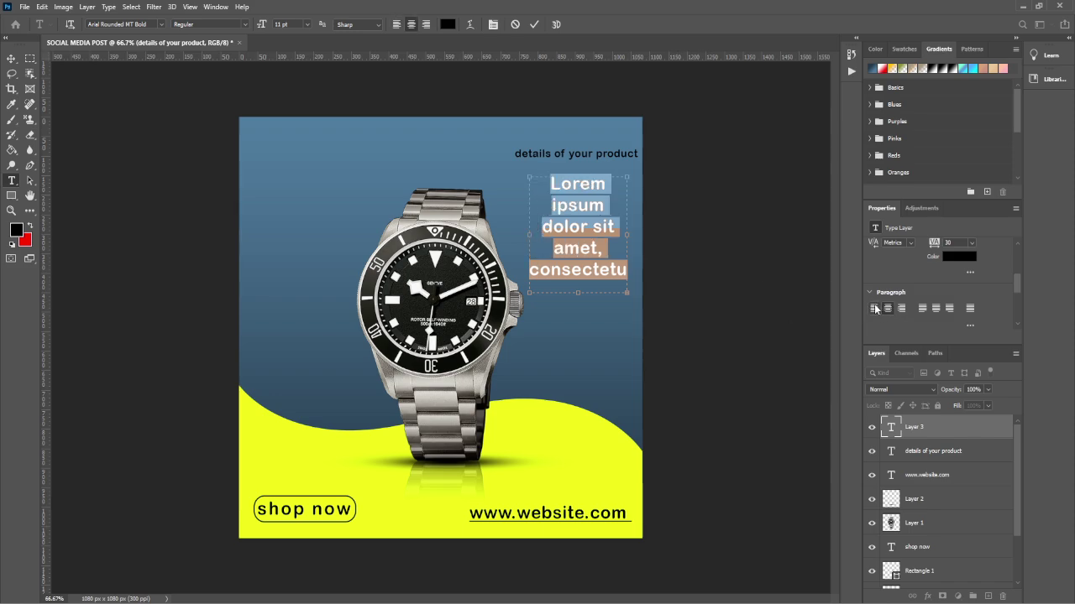
pyautogui.click(874, 308)
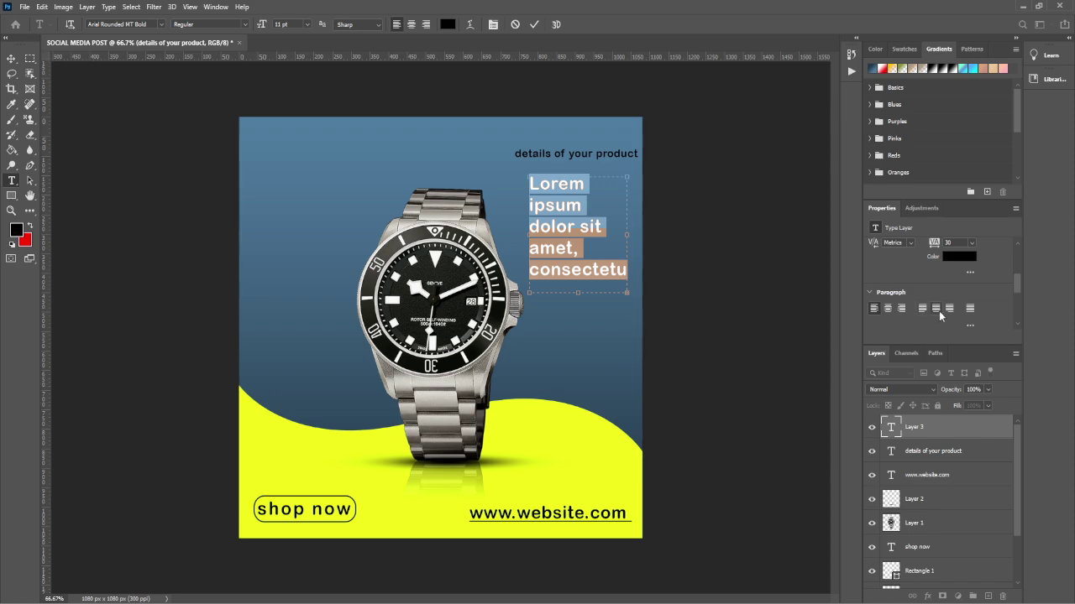
# Set the placeholder paragraph's font size to 9 pt and deselect it
pyautogui.scroll(4, 940, 245)
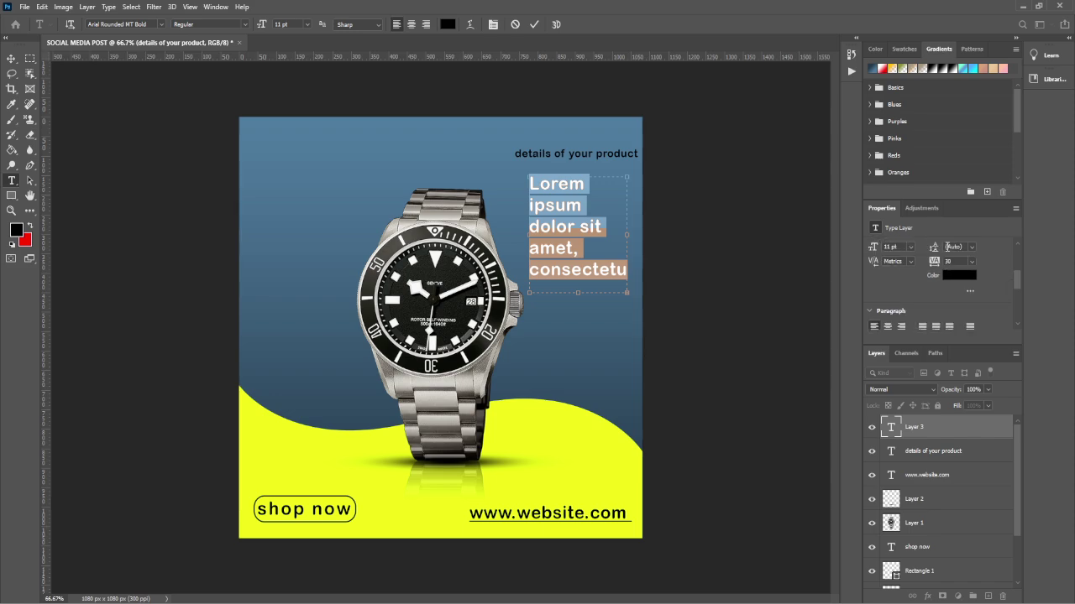
pyautogui.click(909, 294)
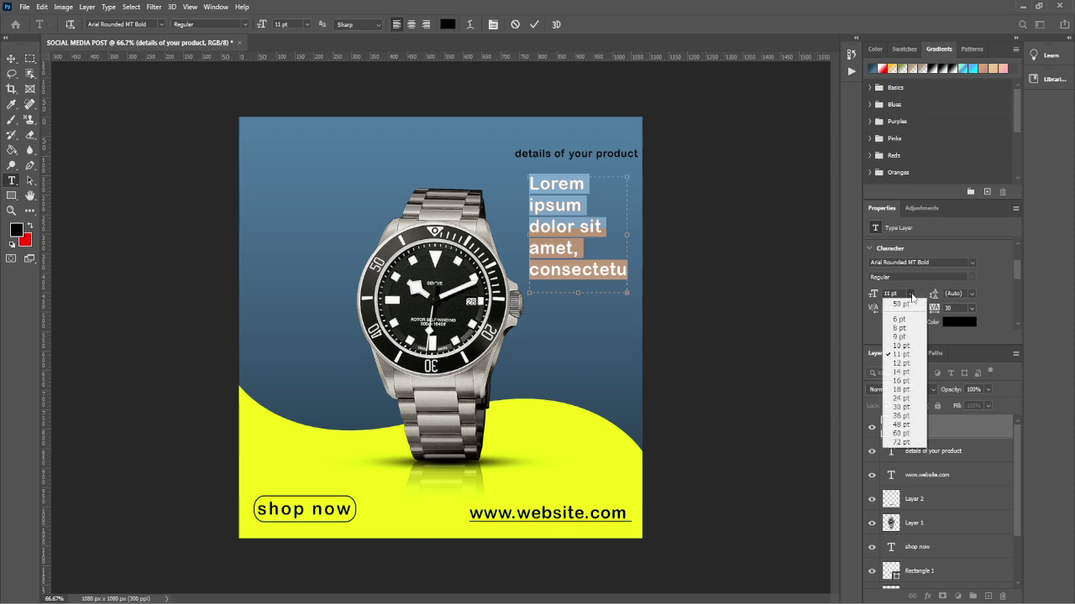
pyautogui.click(900, 346)
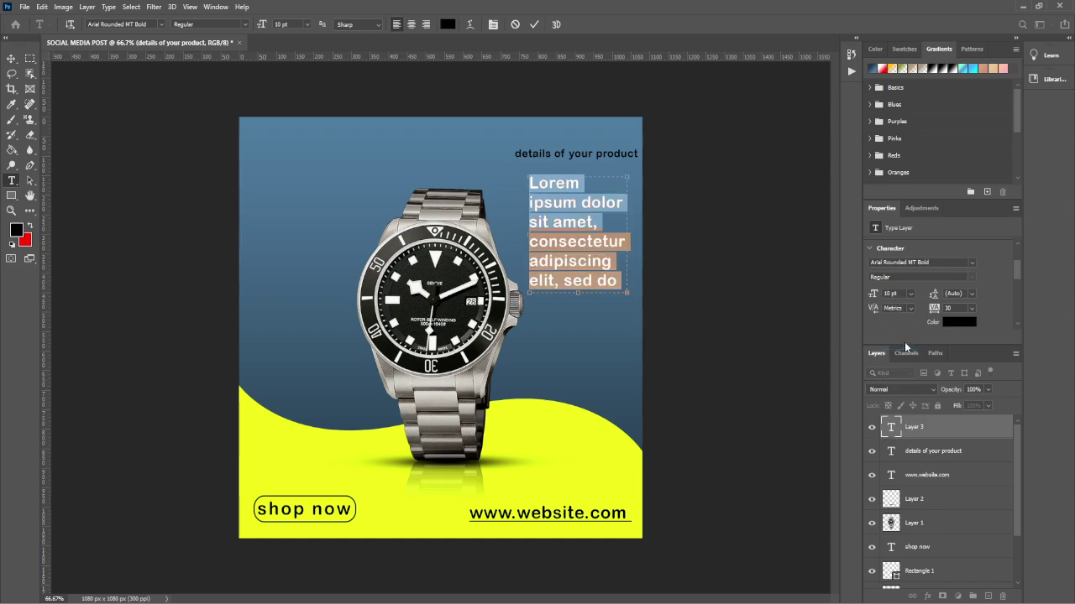
pyautogui.click(910, 293)
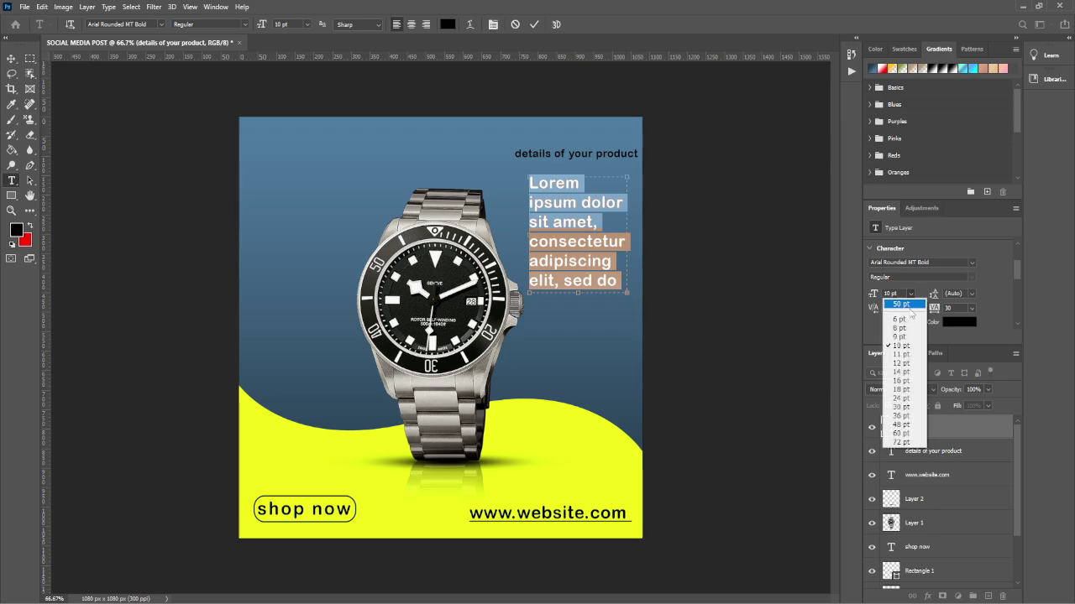
pyautogui.click(903, 338)
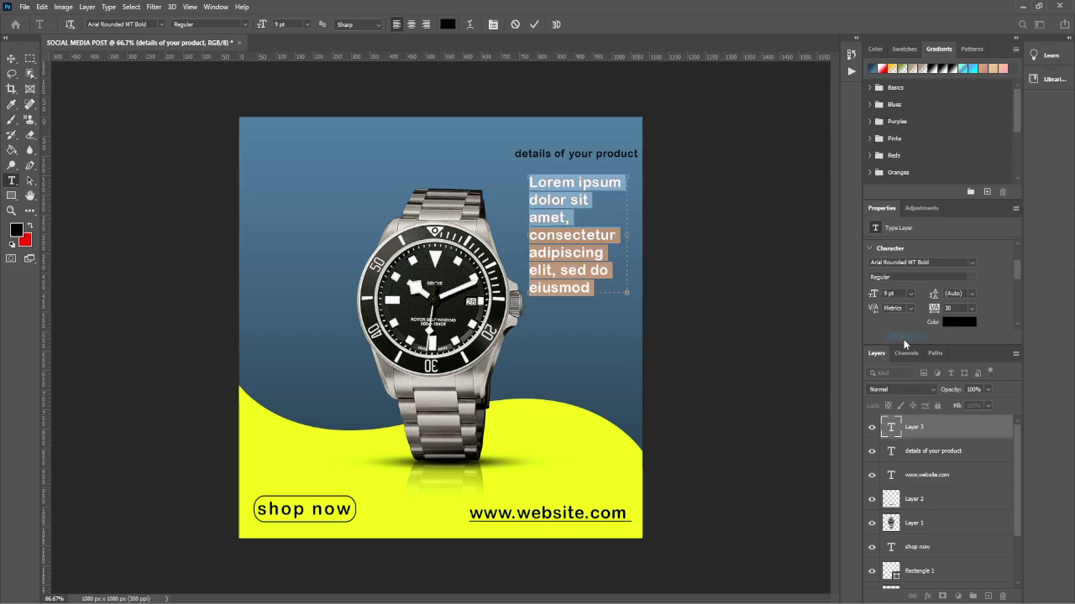
pyautogui.click(12, 58)
pyautogui.click(348, 201)
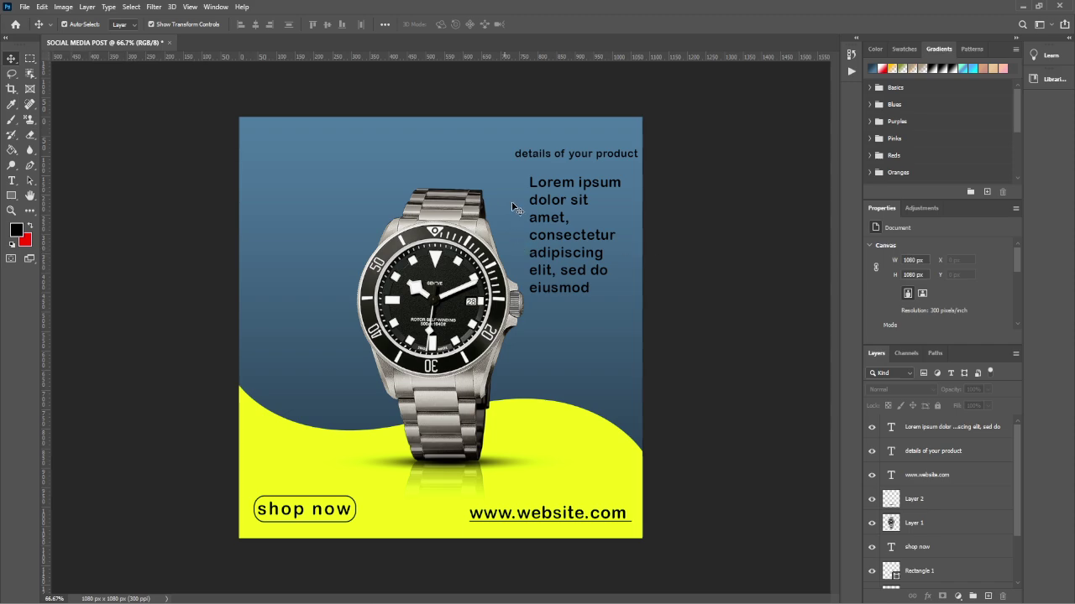
# Shorten the "details of your product" text to the capitalized heading "Details"
pyautogui.doubleClick(548, 157)
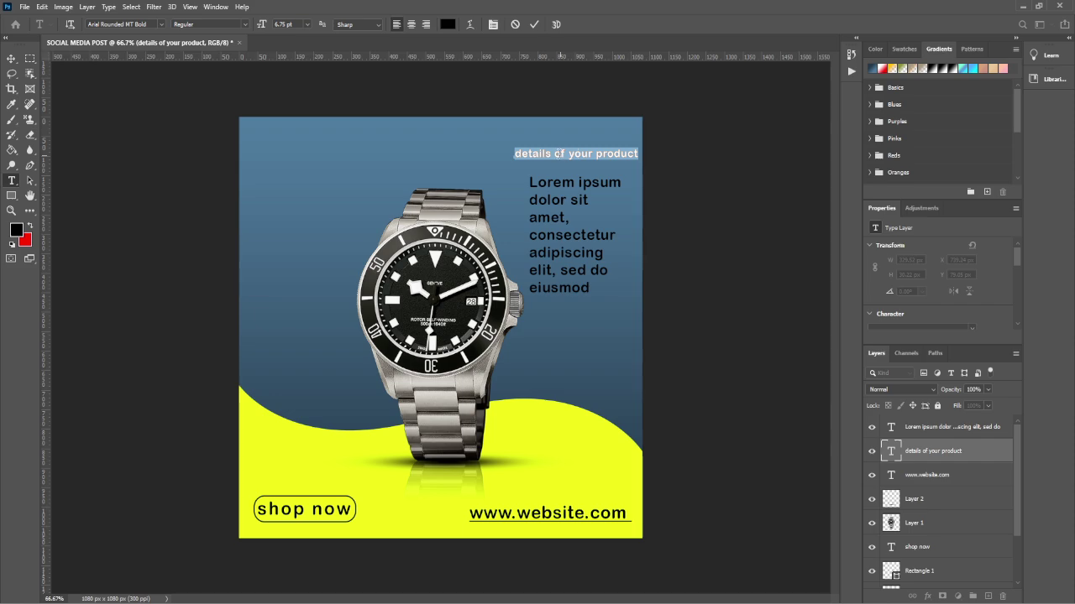
pyautogui.moveTo(556, 153); pyautogui.dragTo(700, 154)
pyautogui.moveTo(553, 154); pyautogui.dragTo(684, 159)
pyautogui.press('BackSpace')
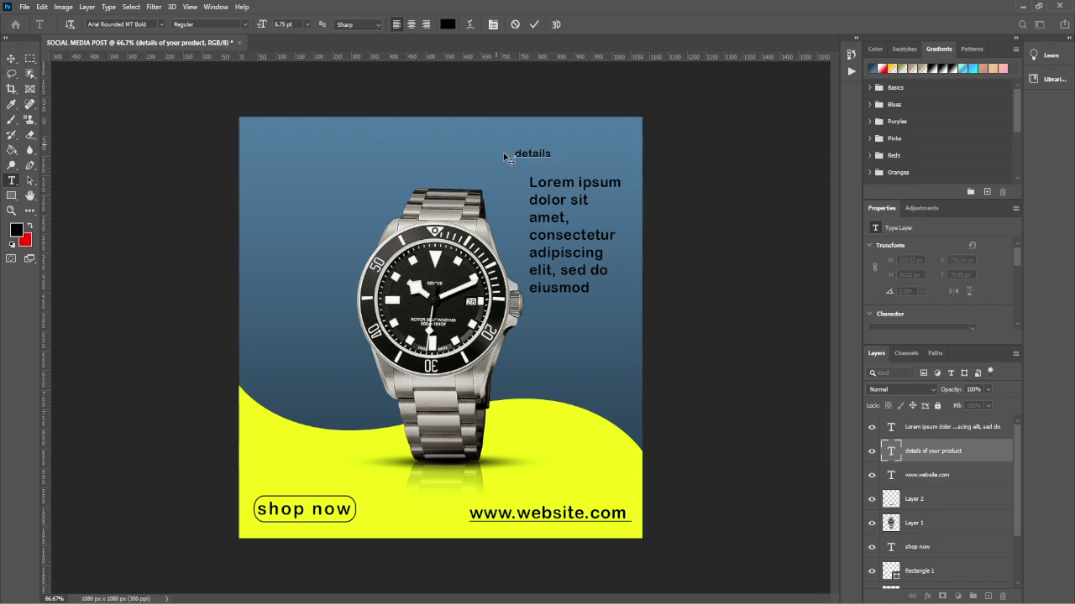
pyautogui.moveTo(520, 154); pyautogui.dragTo(514, 154)
pyautogui.write('D')
pyautogui.click(11, 59)
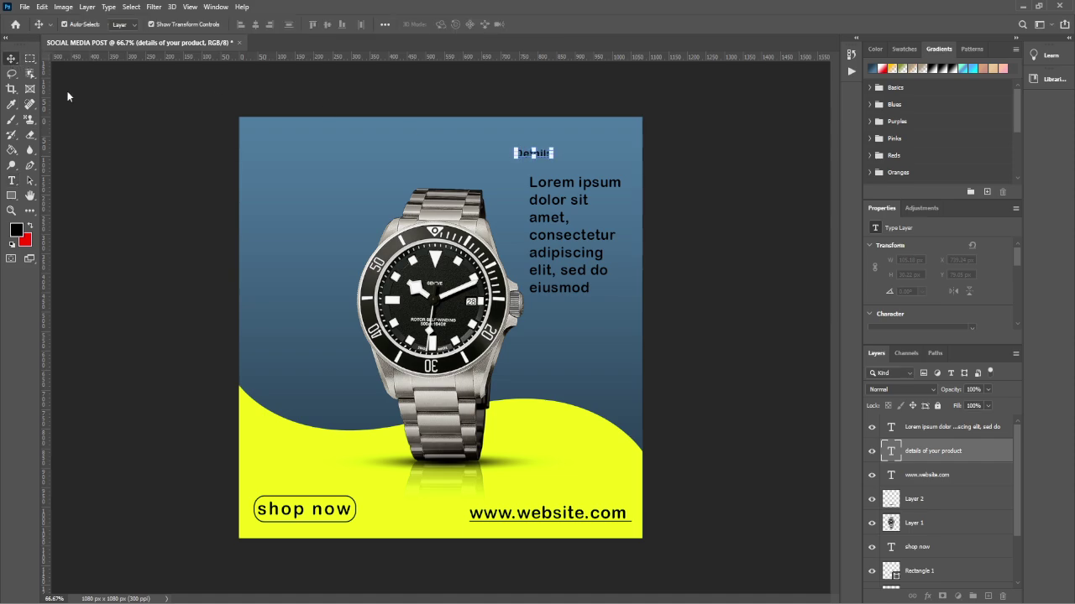
# Enlarge the "Details" heading to about 188% and position it above the paragraph at about X 772 px, Y 76 px
pyautogui.moveTo(552, 159); pyautogui.dragTo(576, 160)
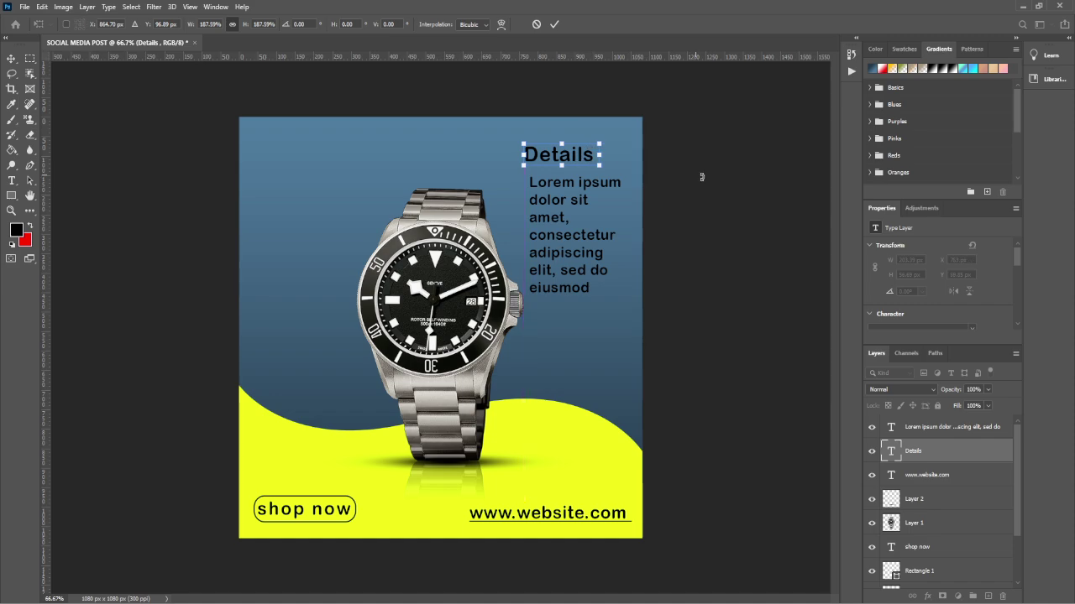
pyautogui.press('Right')
pyautogui.press('Right')
pyautogui.press('Right')
pyautogui.press('Right')
pyautogui.press('Right')
pyautogui.press('Right')
pyautogui.press('Right')
pyautogui.press('Right')
pyautogui.press('Right')
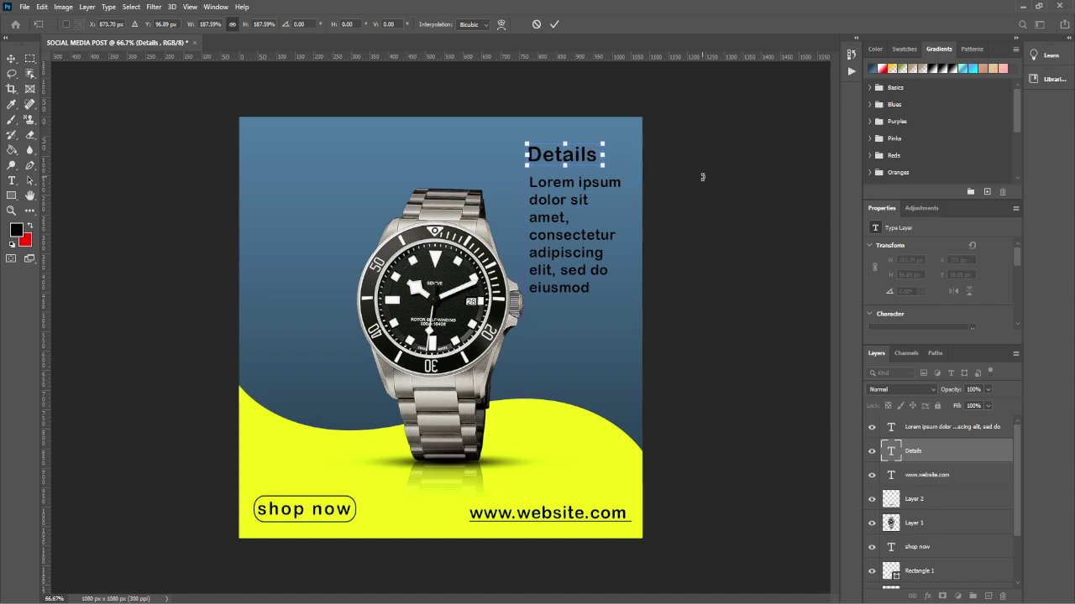
pyautogui.press('Down')
pyautogui.press('Down')
pyautogui.press('Down')
pyautogui.press('Down')
pyautogui.press('Down')
pyautogui.press('Down')
pyautogui.press('Down')
pyautogui.press('Down')
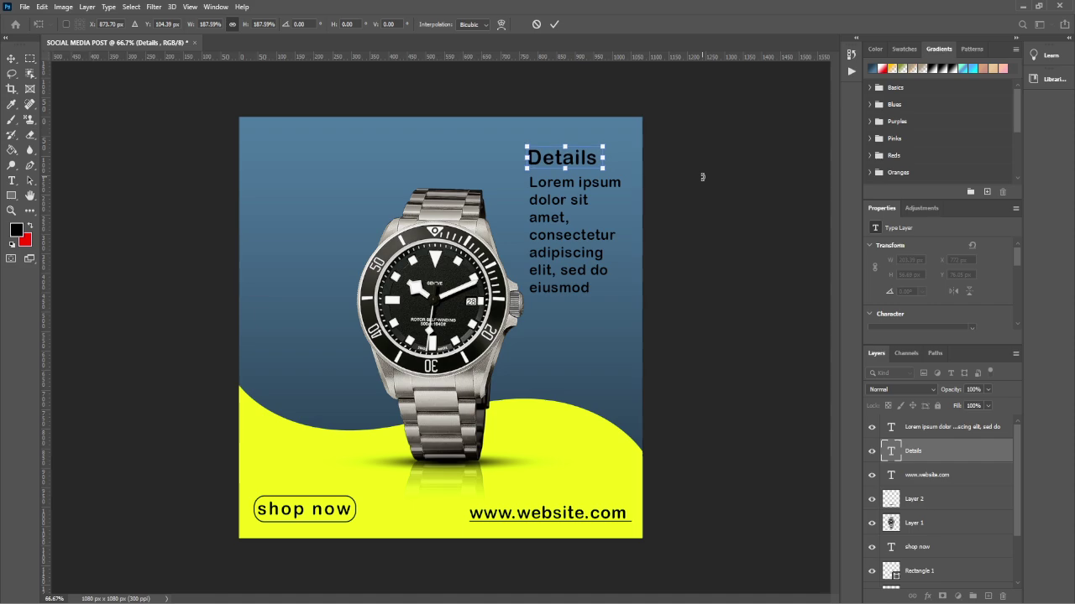
pyautogui.press('Return')
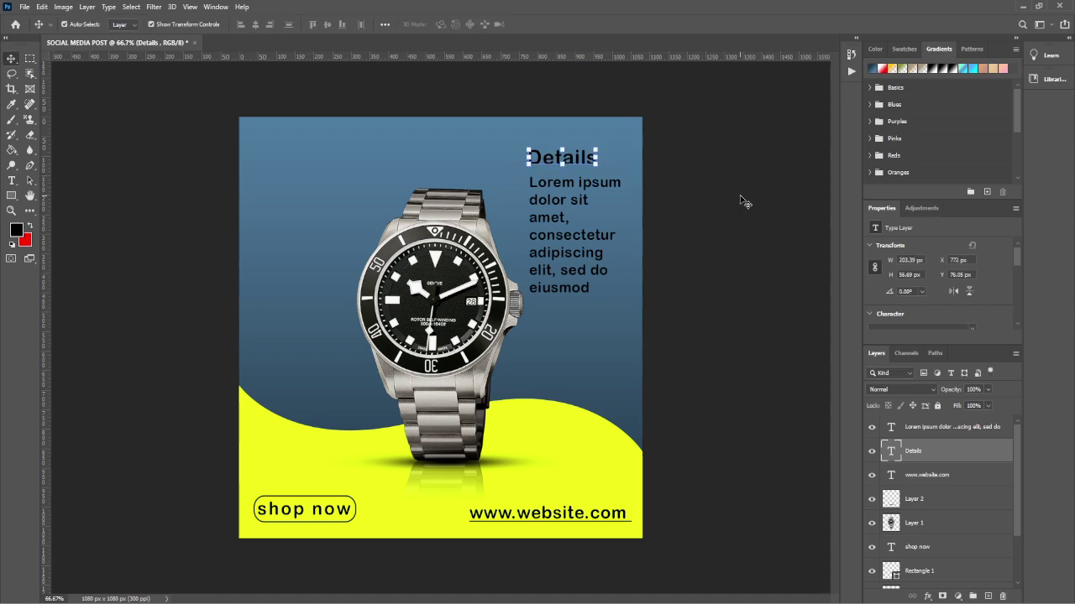
pyautogui.click(743, 201)
# Move the placeholder paragraph lower and stretch it to about 306 x 400 px, reaching the post's right edge
pyautogui.click(568, 253)
pyautogui.moveTo(568, 256); pyautogui.dragTo(584, 361)
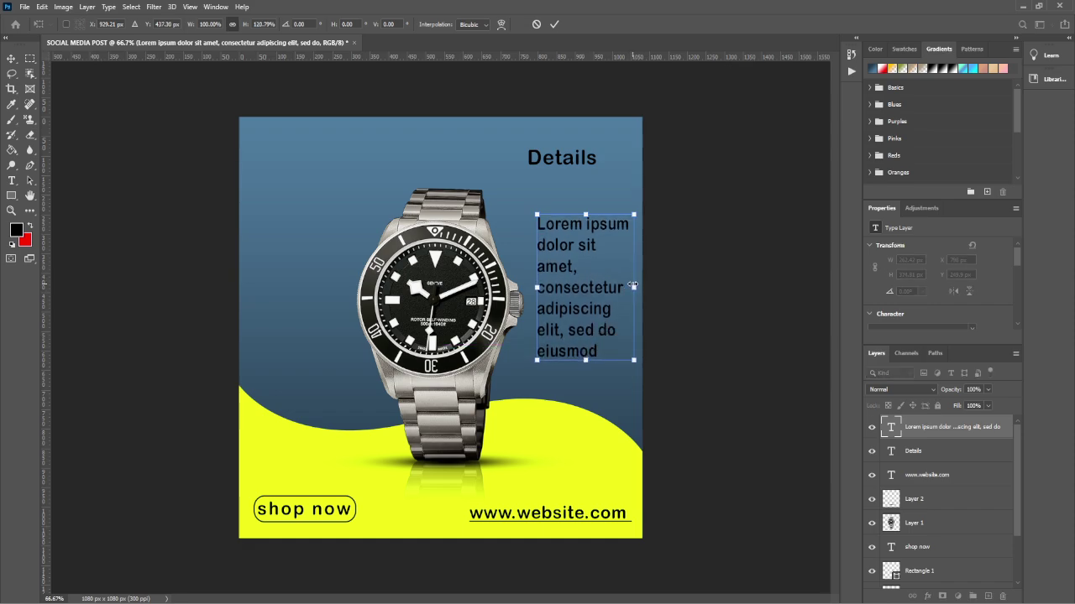
pyautogui.moveTo(633, 286); pyautogui.dragTo(641, 286)
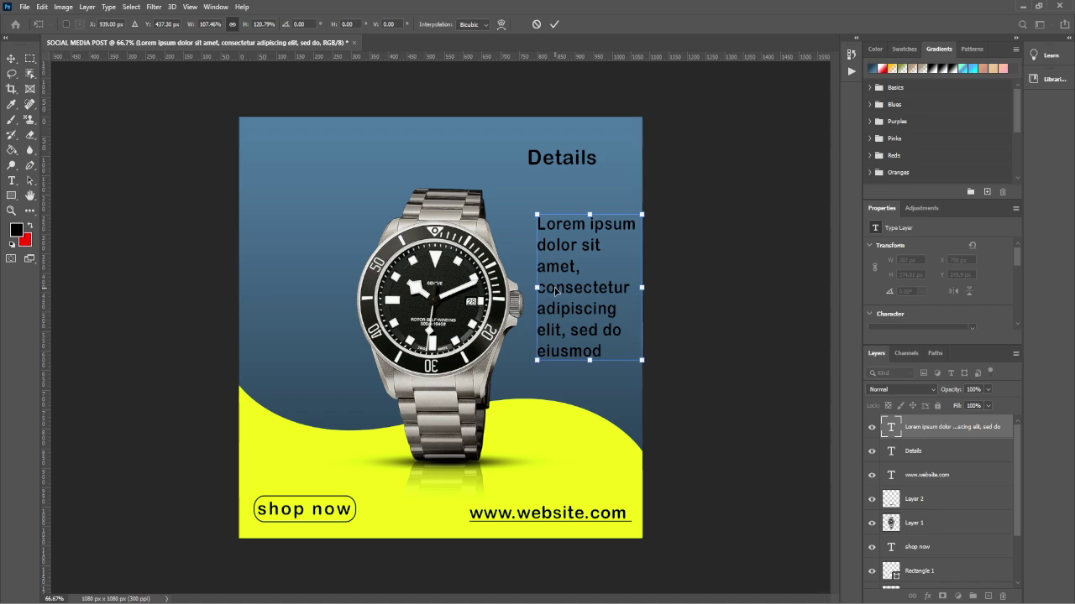
pyautogui.moveTo(555, 290); pyautogui.dragTo(548, 290)
pyautogui.moveTo(634, 286); pyautogui.dragTo(643, 287)
pyautogui.moveTo(585, 360); pyautogui.dragTo(585, 370)
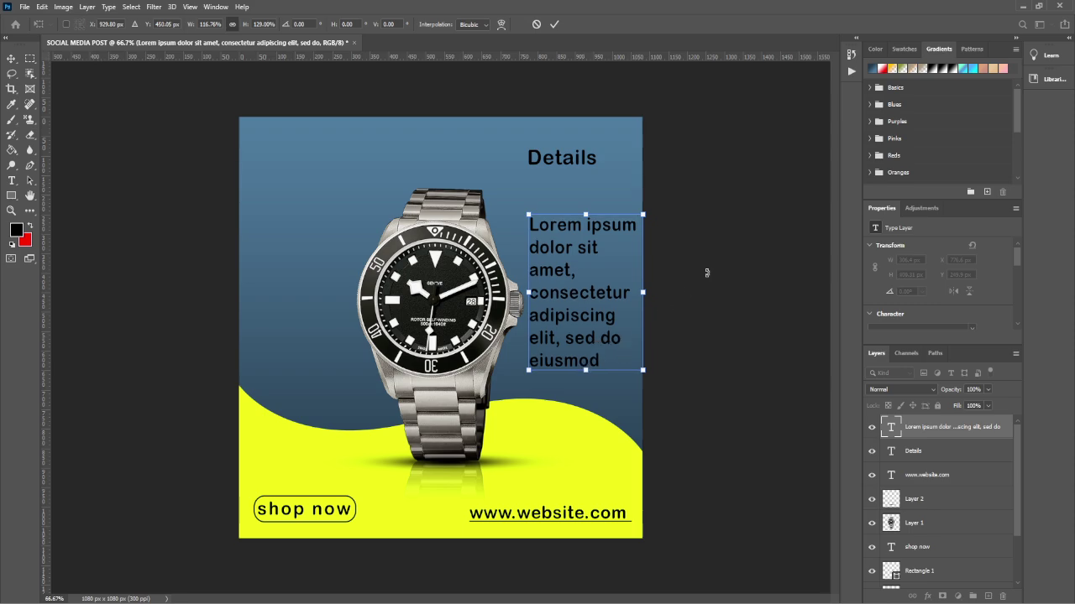
pyautogui.click(701, 159)
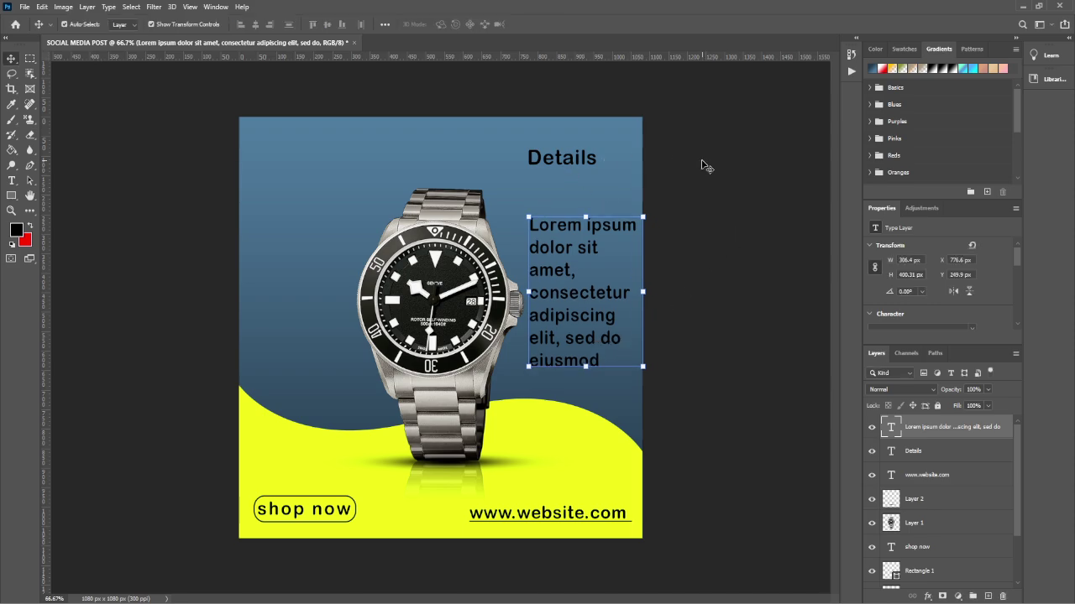
# Move the "Details" heading down to sit just above the placeholder paragraph and deselect it
pyautogui.click(568, 163)
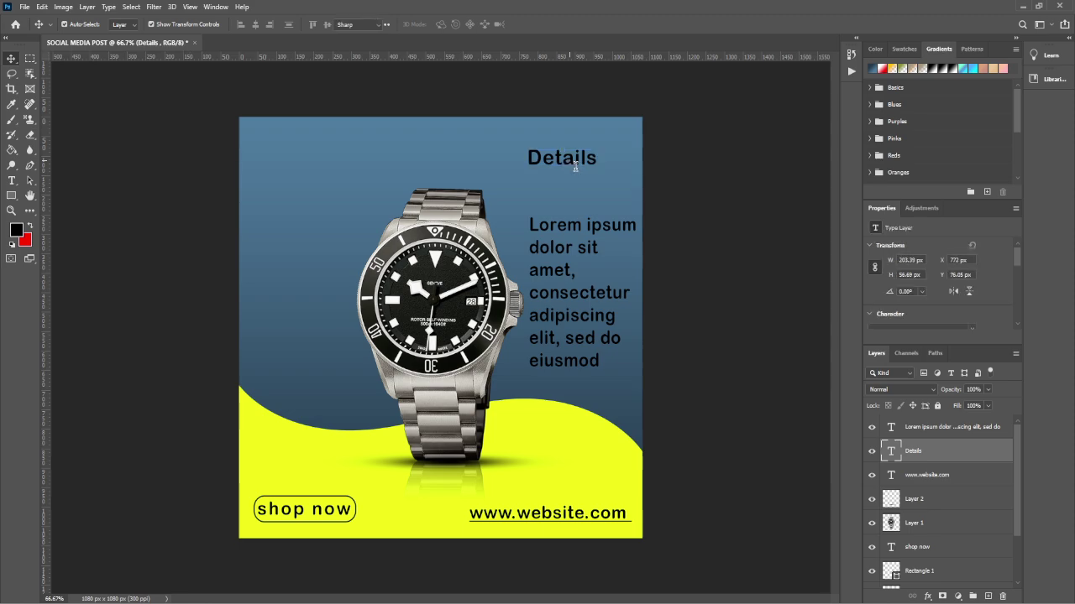
pyautogui.doubleClick(571, 167)
pyautogui.click(730, 154)
pyautogui.moveTo(568, 162); pyautogui.dragTo(574, 194)
pyautogui.click(744, 175)
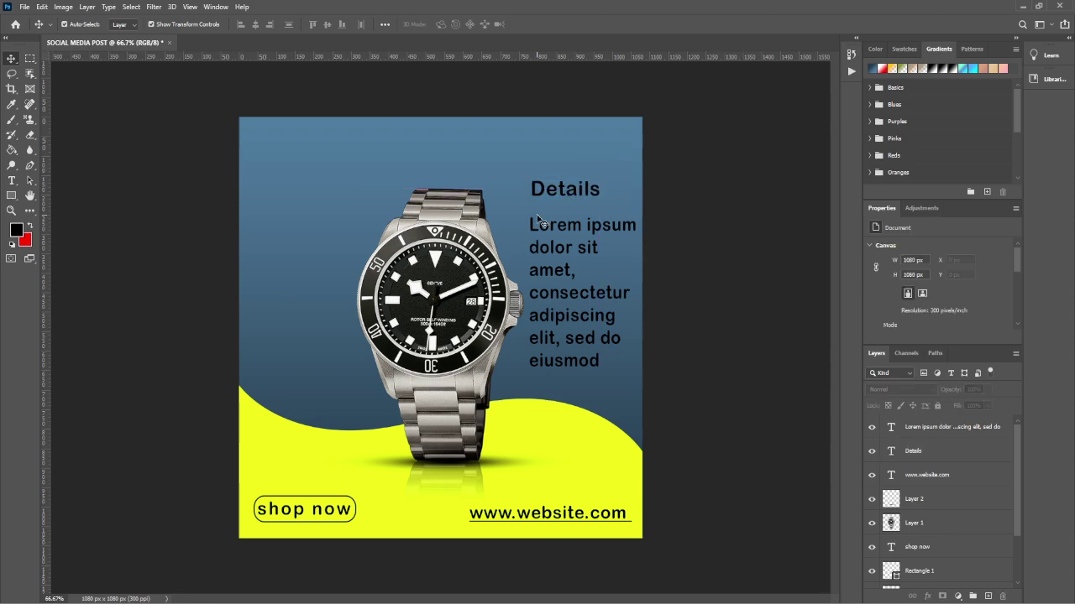
# Duplicate the "shop now" text and move the copy to the area beside the watch's upper strap, at about X 24 px, Y 196 px
pyautogui.click(304, 519)
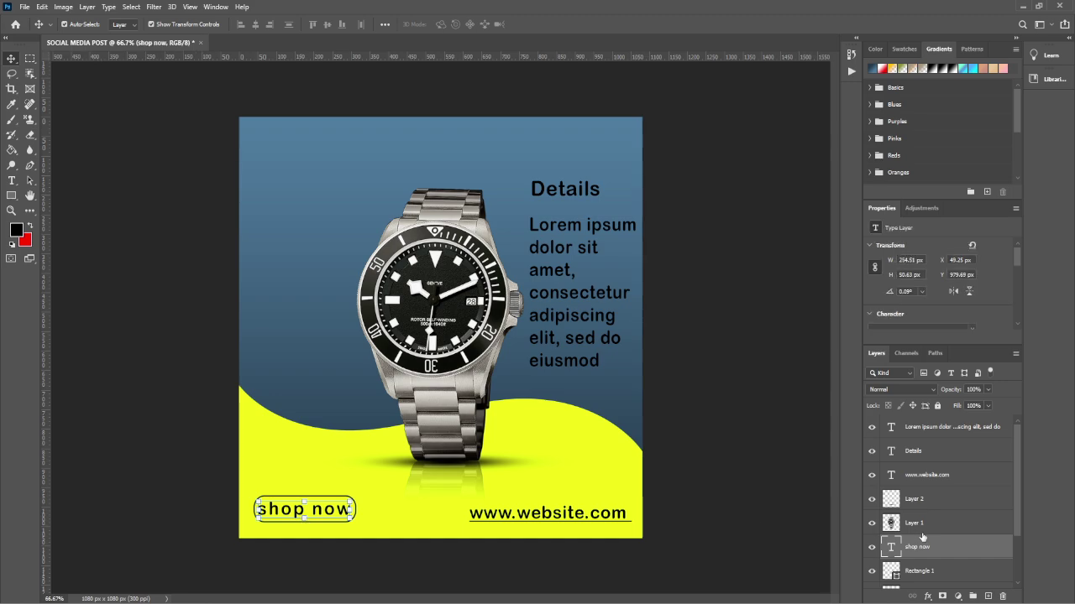
pyautogui.moveTo(922, 539); pyautogui.dragTo(988, 597)
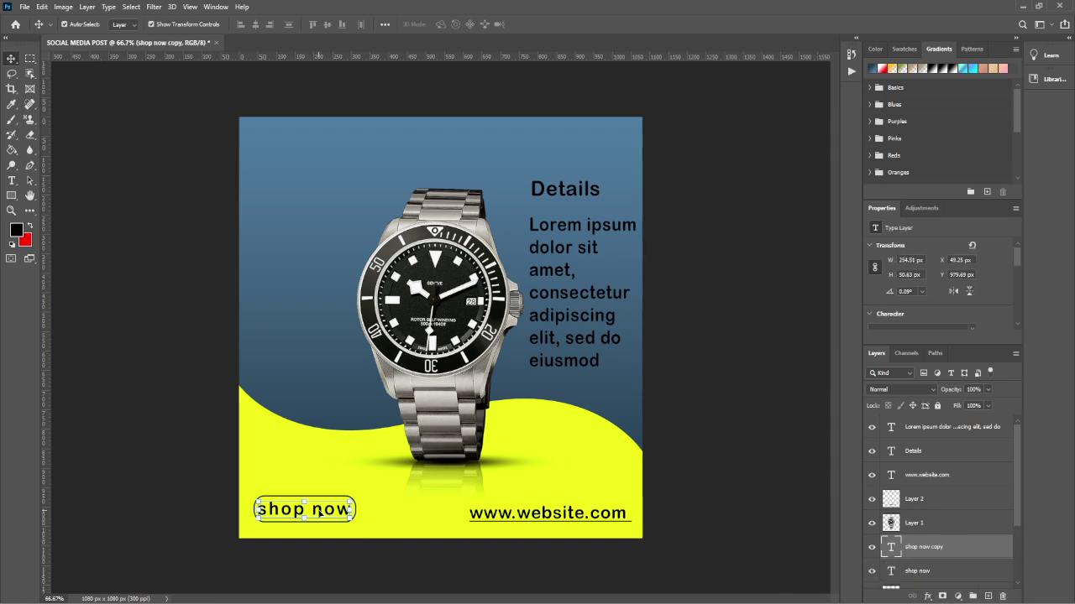
pyautogui.moveTo(318, 511); pyautogui.dragTo(309, 204)
# Change the duplicated "shop now" text beside the watch to read "Now"
pyautogui.doubleClick(309, 204)
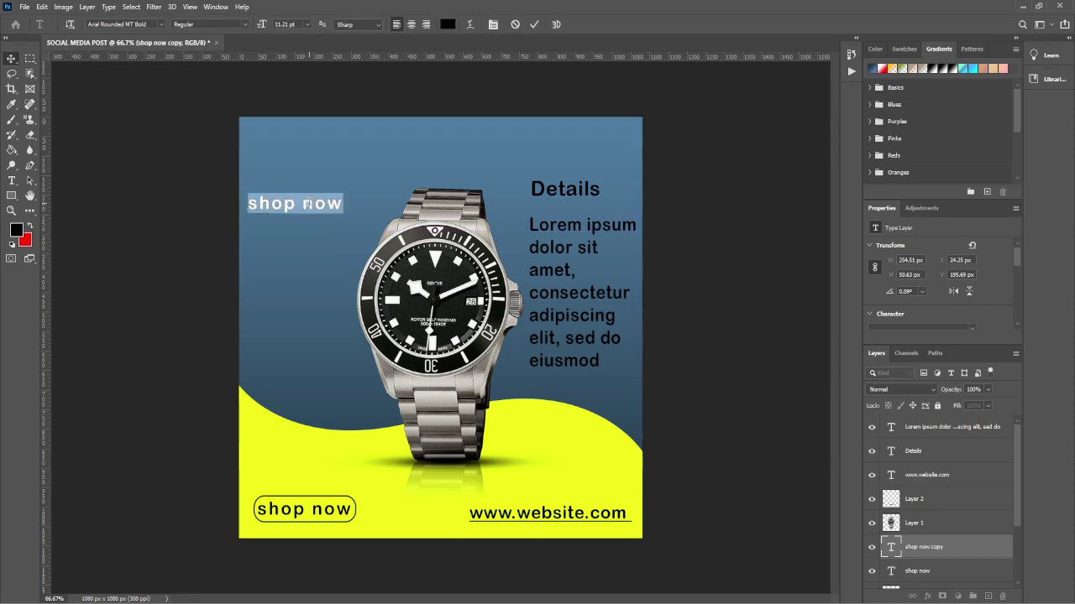
pyautogui.click(303, 203)
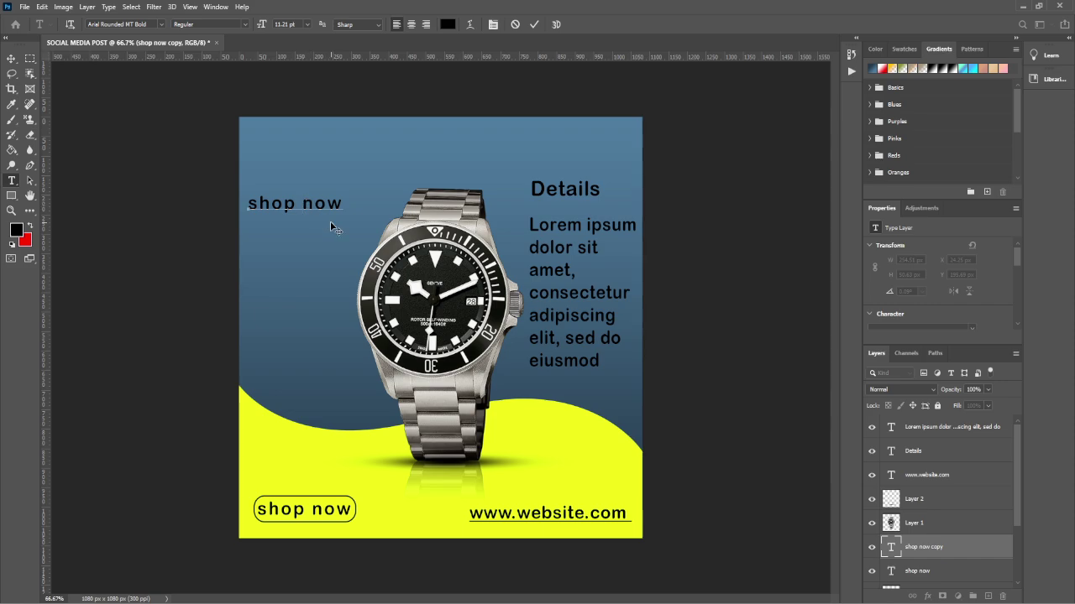
pyautogui.press('BackSpace')
pyautogui.press('BackSpace')
pyautogui.press('BackSpace')
pyautogui.press('BackSpace')
pyautogui.press('BackSpace')
pyautogui.press('Delete')
pyautogui.write('n')
pyautogui.press('BackSpace')
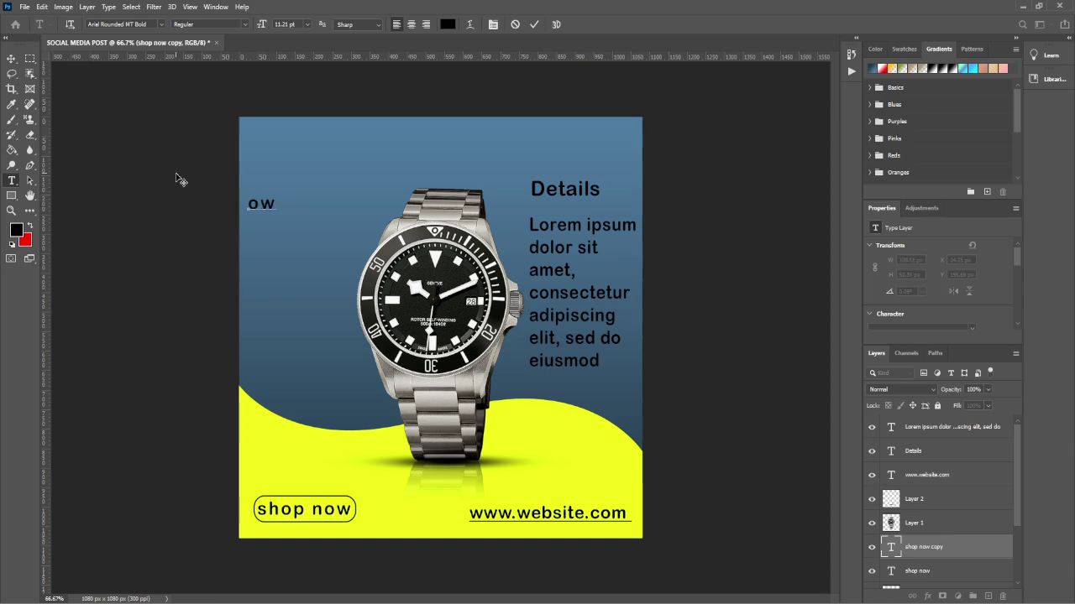
pyautogui.write('N')
pyautogui.click(11, 58)
pyautogui.click(288, 207)
pyautogui.hotkey('ctrl', 't')
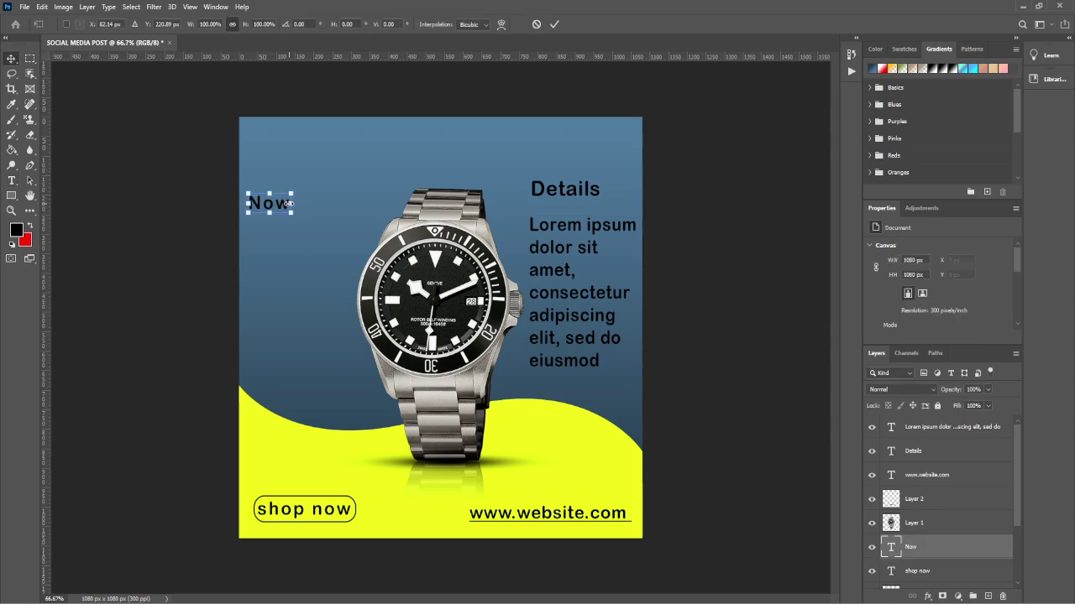
pyautogui.doubleClick(285, 207)
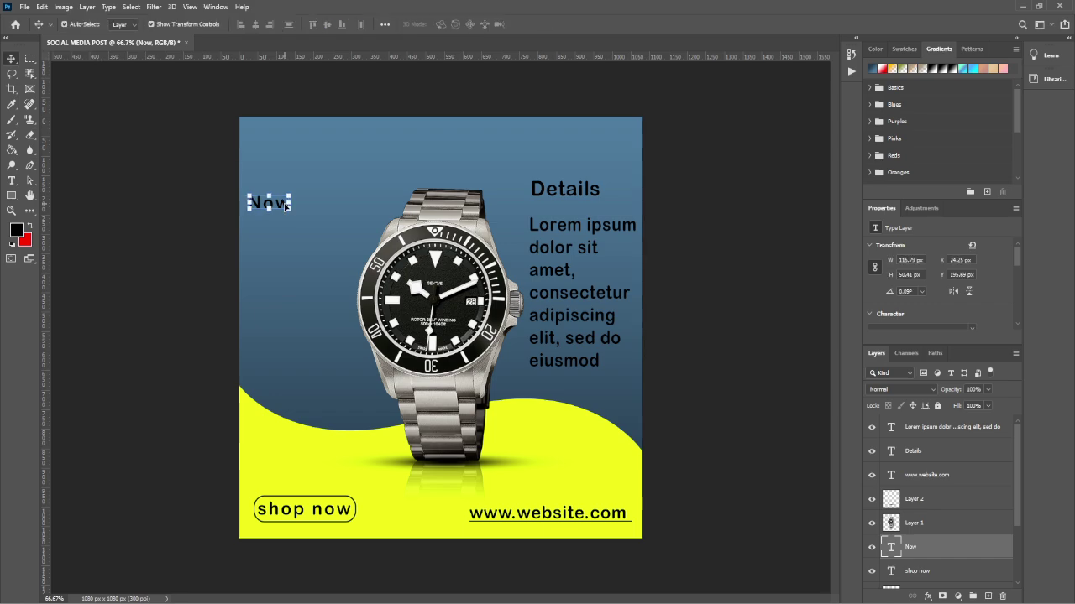
# Change the colour of the "Now" text to white (#ffffff), keeping its layer in the design
pyautogui.doubleClick(285, 206)
pyautogui.doubleClick(283, 204)
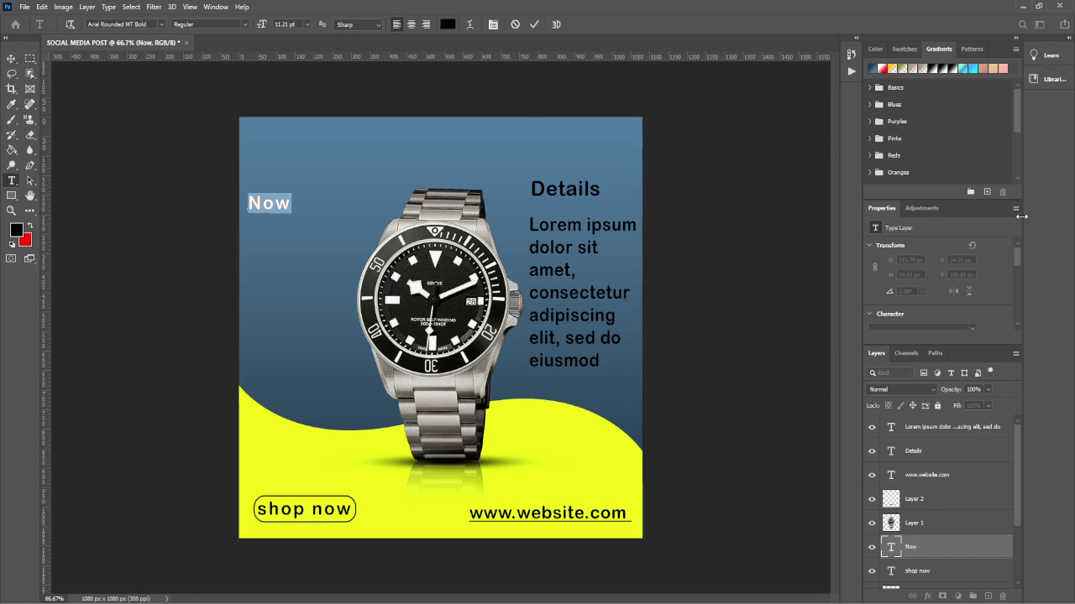
pyautogui.scroll(-5, 984, 280)
pyautogui.scroll(1, 955, 269)
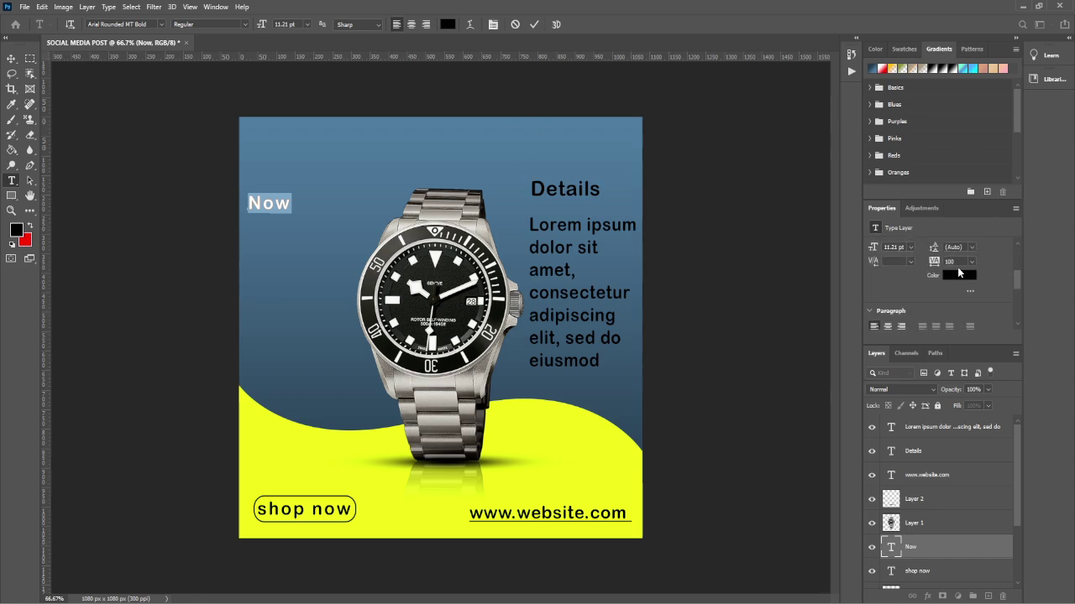
pyautogui.click(959, 274)
pyautogui.moveTo(819, 332); pyautogui.dragTo(738, 268)
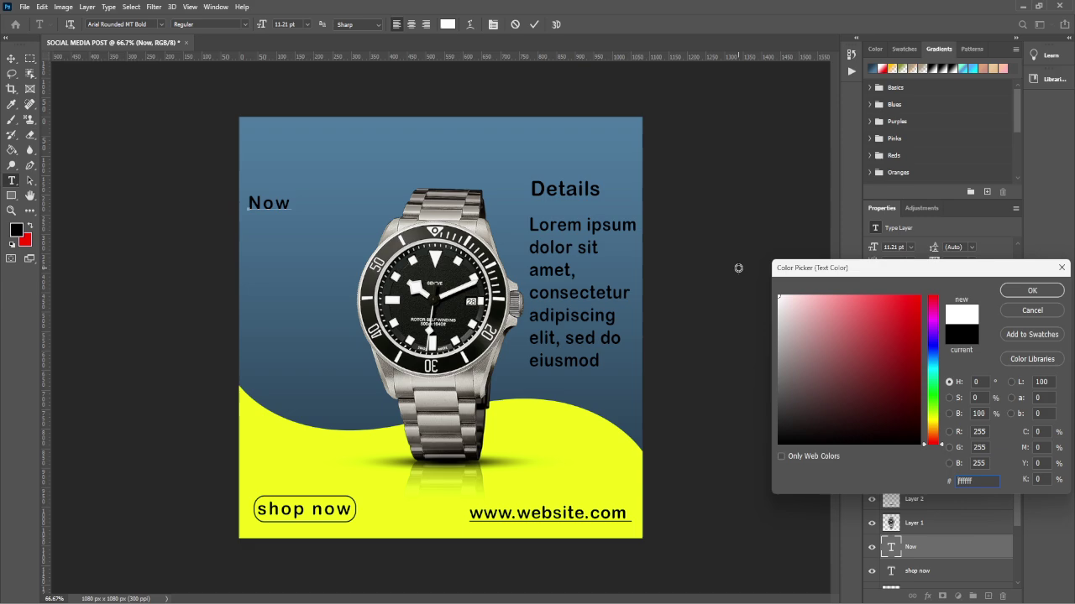
pyautogui.click(1032, 291)
pyautogui.hotkey('ctrl', 'Return')
pyautogui.press('v')
pyautogui.press('Delete')
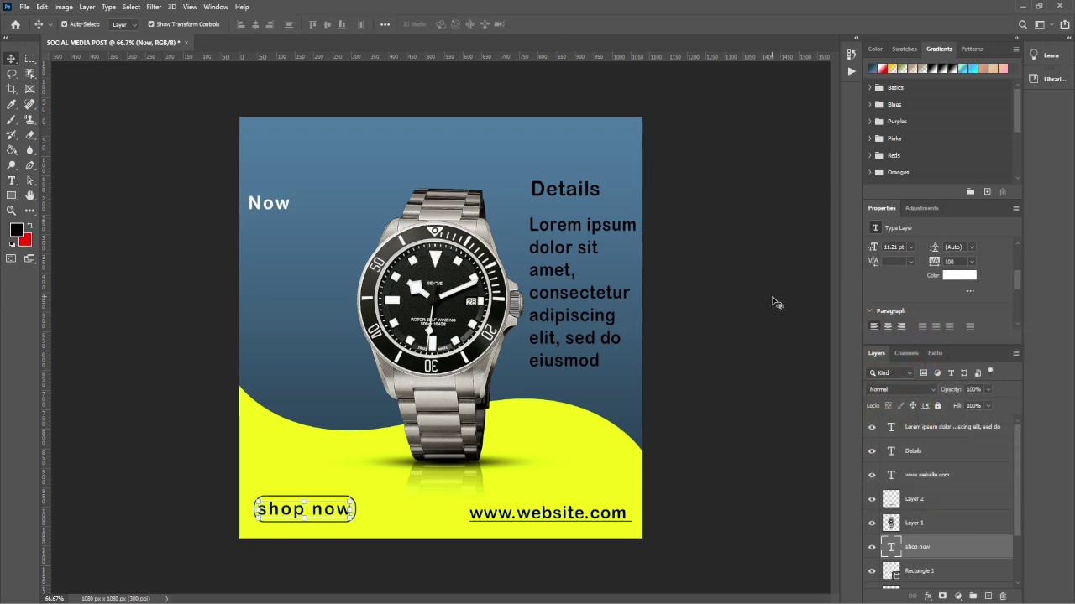
pyautogui.hotkey('ctrl', 'z')
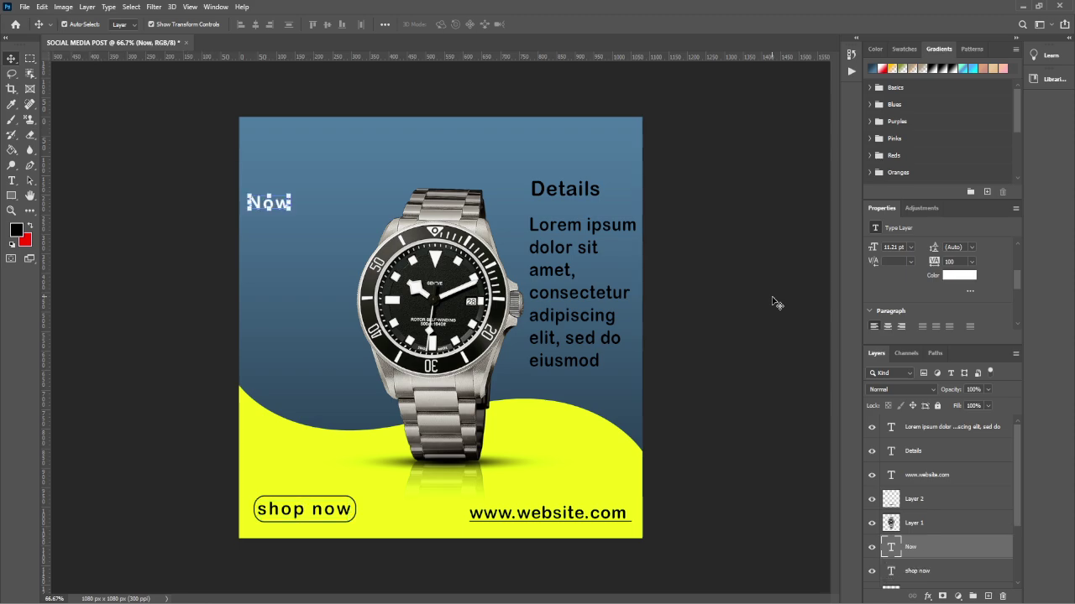
# Duplicate the white "Now" text, change the copy to "STYLISH" and place it directly below at about X 25 px, Y 251 px
pyautogui.hotkey('ctrl', 'j')
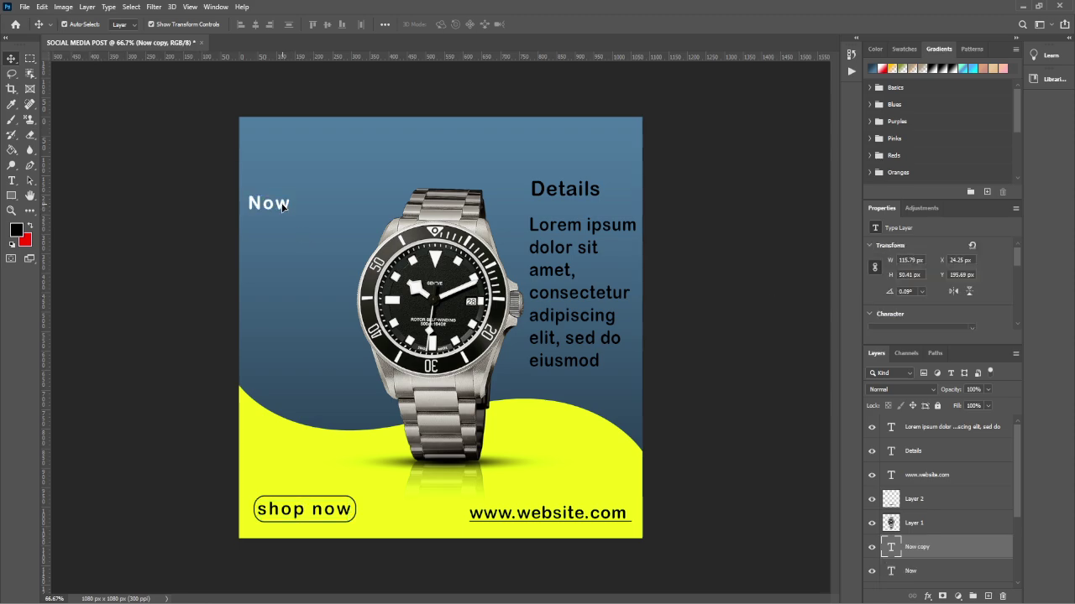
pyautogui.moveTo(284, 208); pyautogui.dragTo(284, 221)
pyautogui.doubleClick(284, 220)
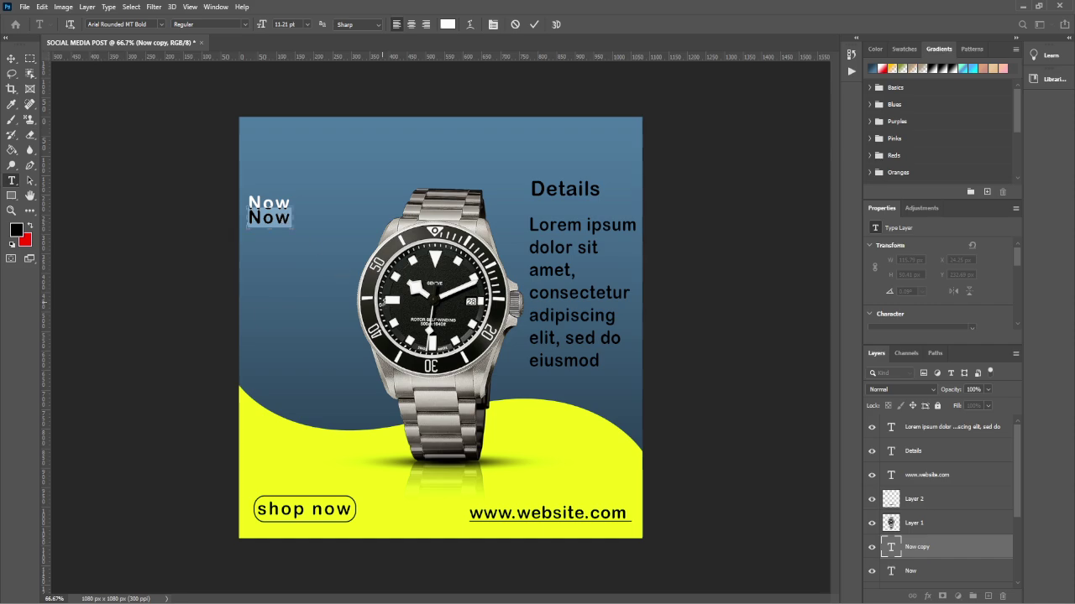
pyautogui.write('STYLISH')
pyautogui.click(11, 58)
pyautogui.moveTo(311, 217); pyautogui.dragTo(312, 225)
pyautogui.click(121, 185)
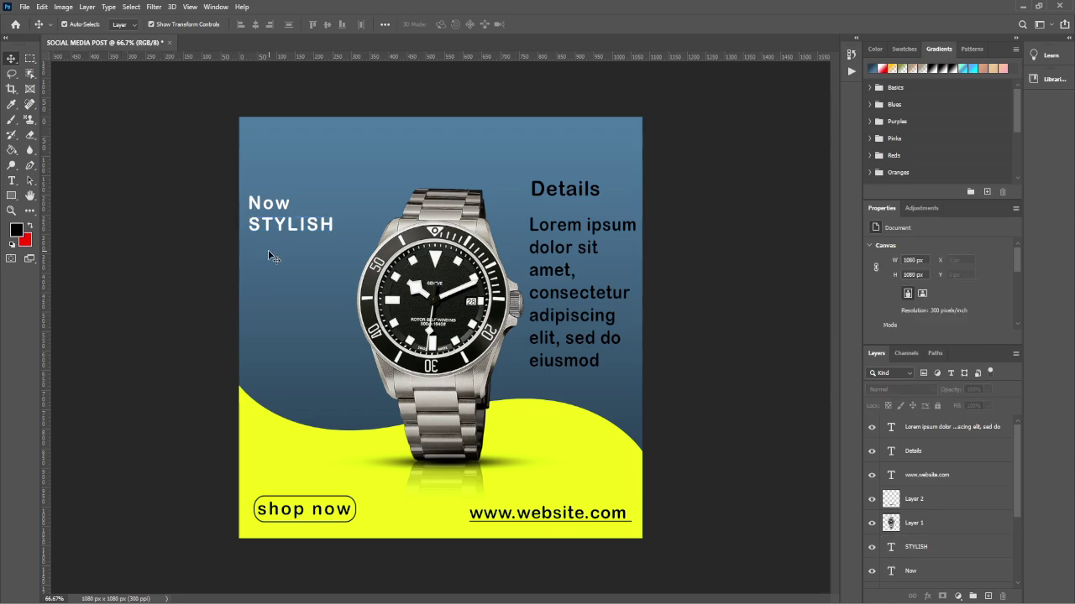
# Duplicate the "STYLISH" text, move the copy below it and change its wording to "WATCH"
pyautogui.click(291, 230)
pyautogui.click(179, 244)
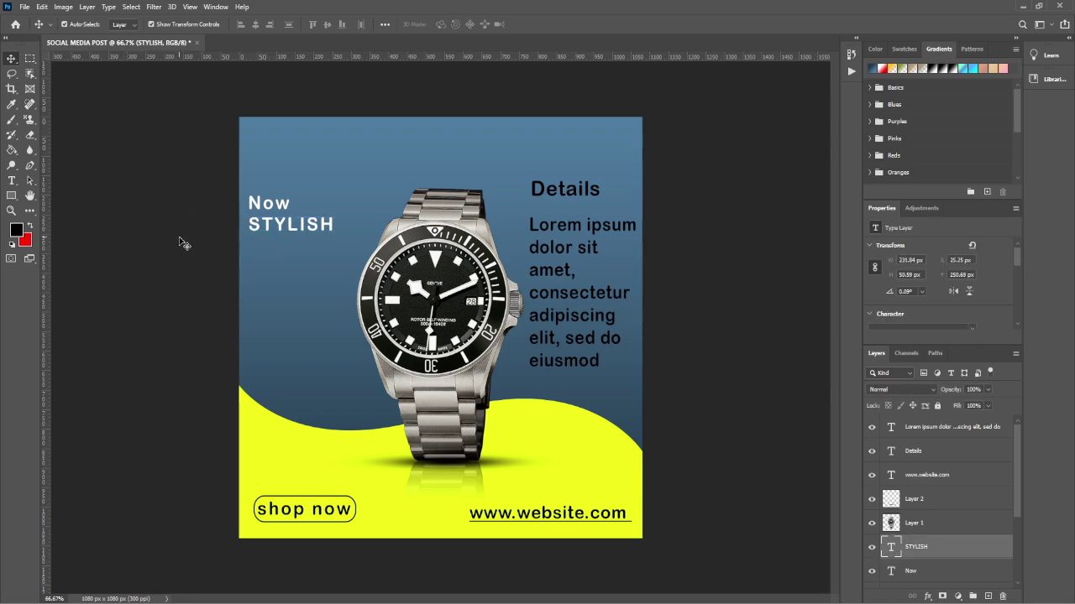
pyautogui.click(306, 230)
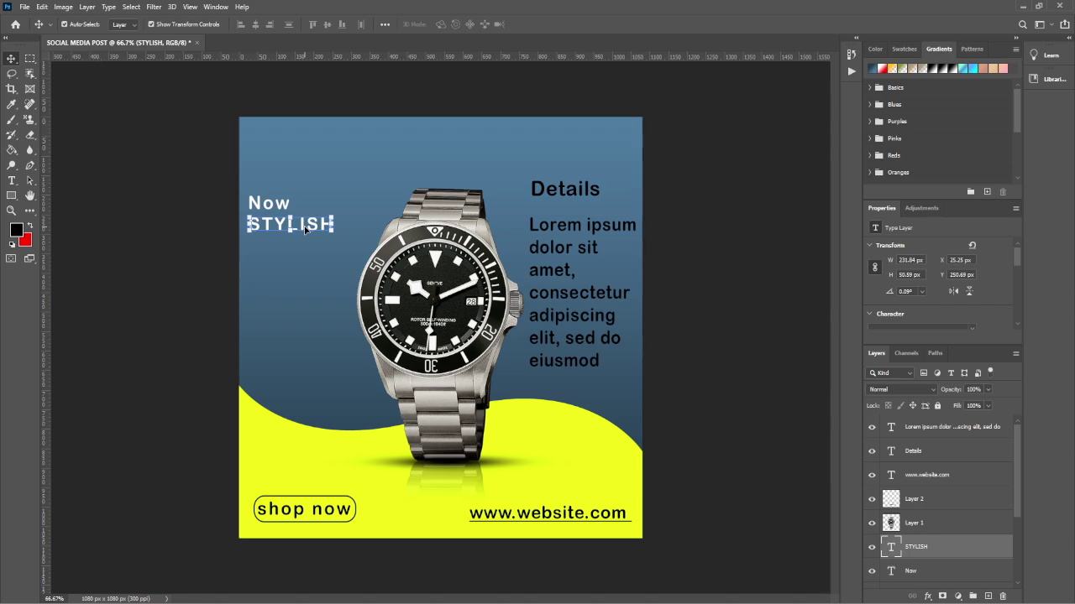
pyautogui.hotkey('ctrl', 'j')
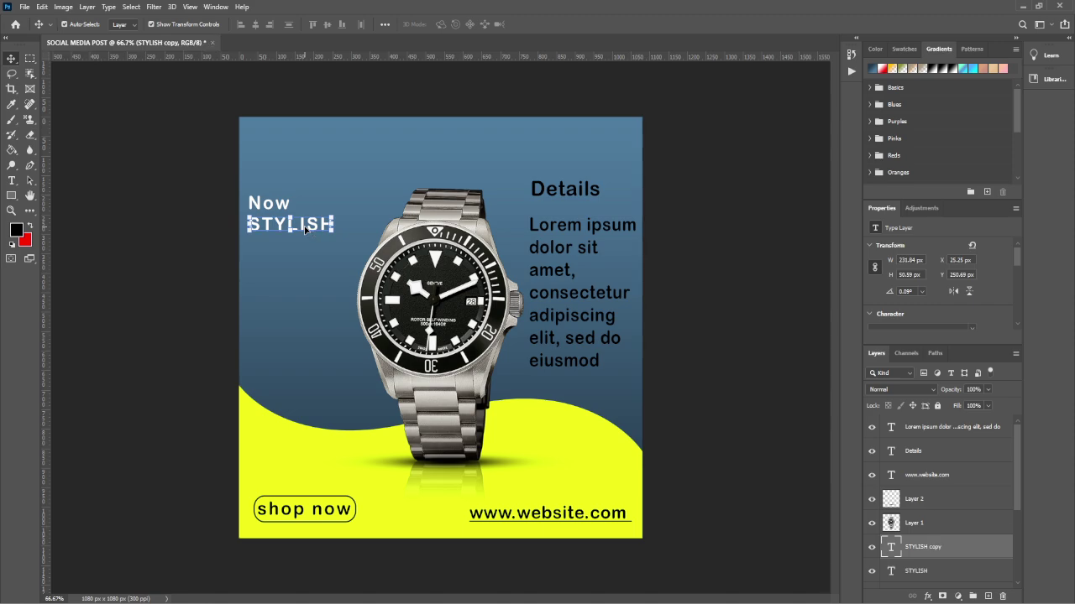
pyautogui.moveTo(306, 230); pyautogui.dragTo(306, 265)
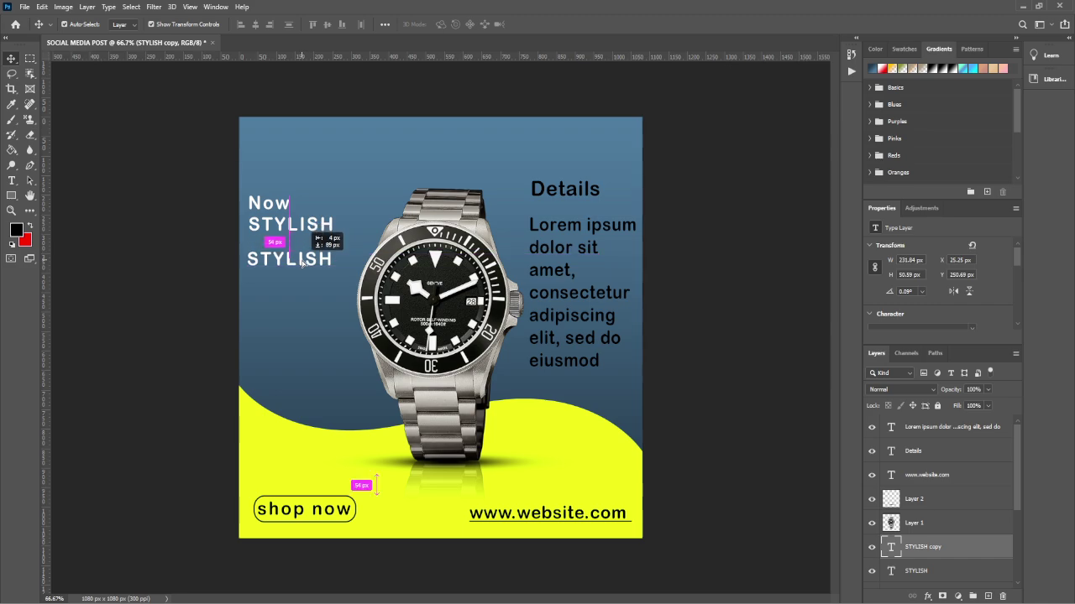
pyautogui.doubleClick(304, 262)
pyautogui.write('WATCH')
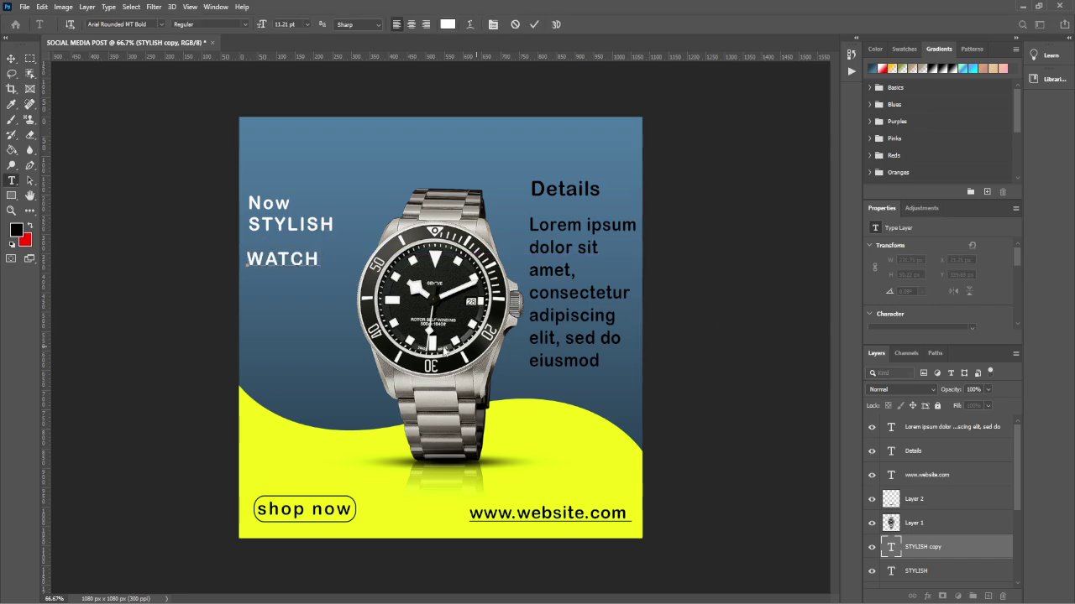
pyautogui.click(11, 58)
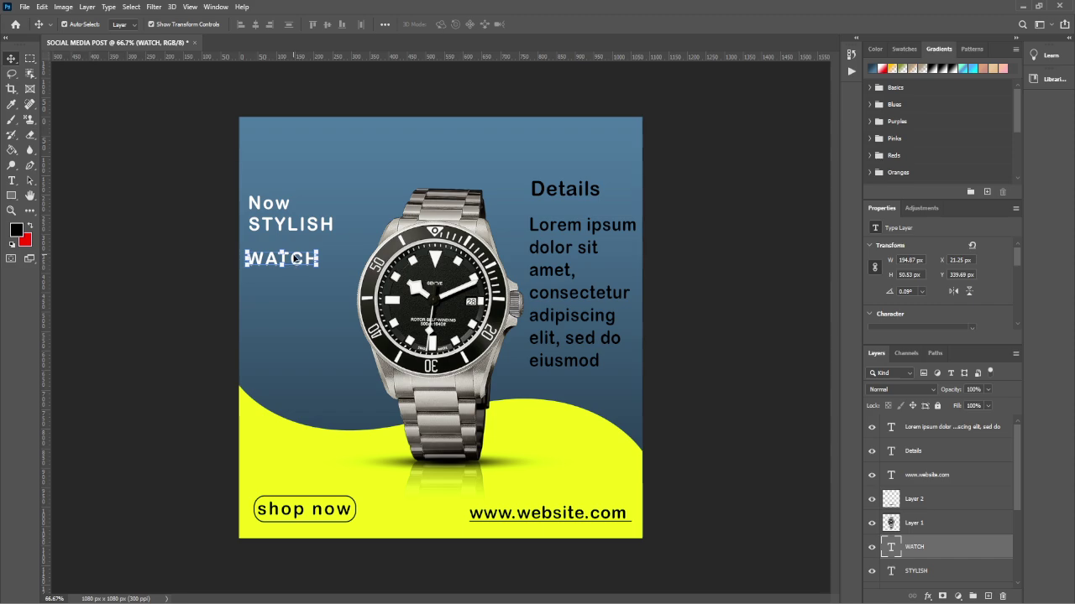
# Enlarge "WATCH" slightly to about 199 x 52 px, place it directly beneath "STYLISH" at about X 27 px, Y 309 px, and deselect it
pyautogui.moveTo(296, 260); pyautogui.dragTo(323, 255)
pyautogui.click(180, 227)
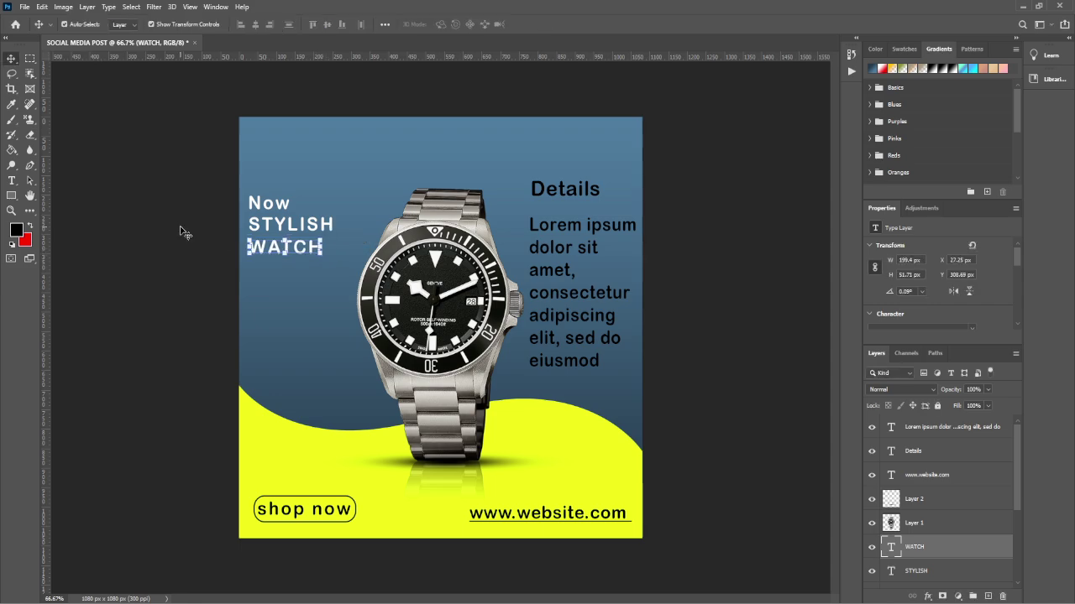
pyautogui.click(181, 227)
pyautogui.scroll(-1, 926, 488)
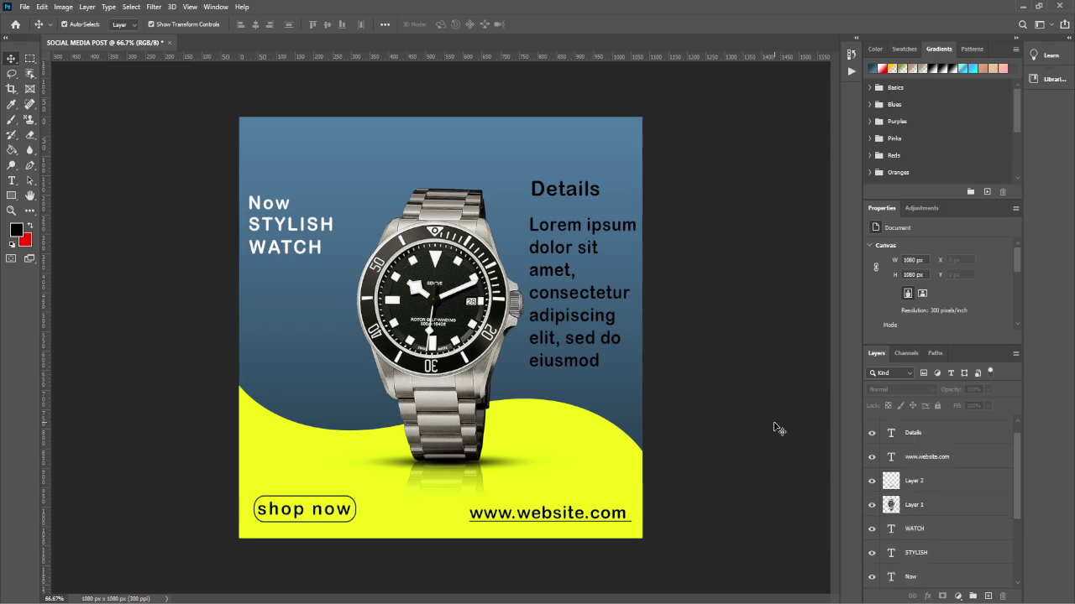